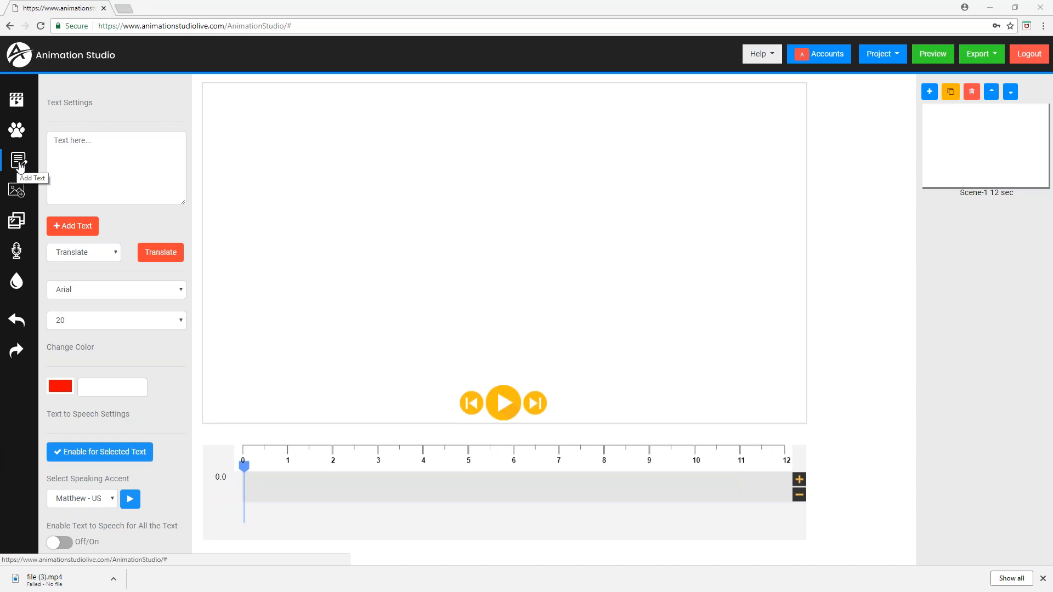
Add the text "Text goes here that you want in the video" to the scene
{"action": "left_click", "coordinate": [110, 146]}
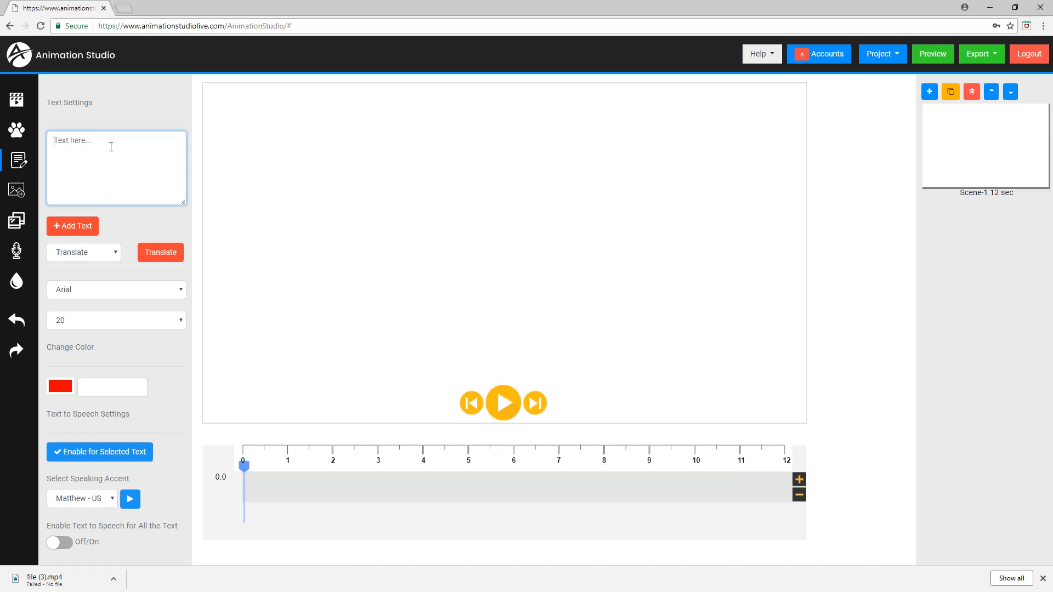
{"action": "type", "text": "Text goes here that you want in the video"}
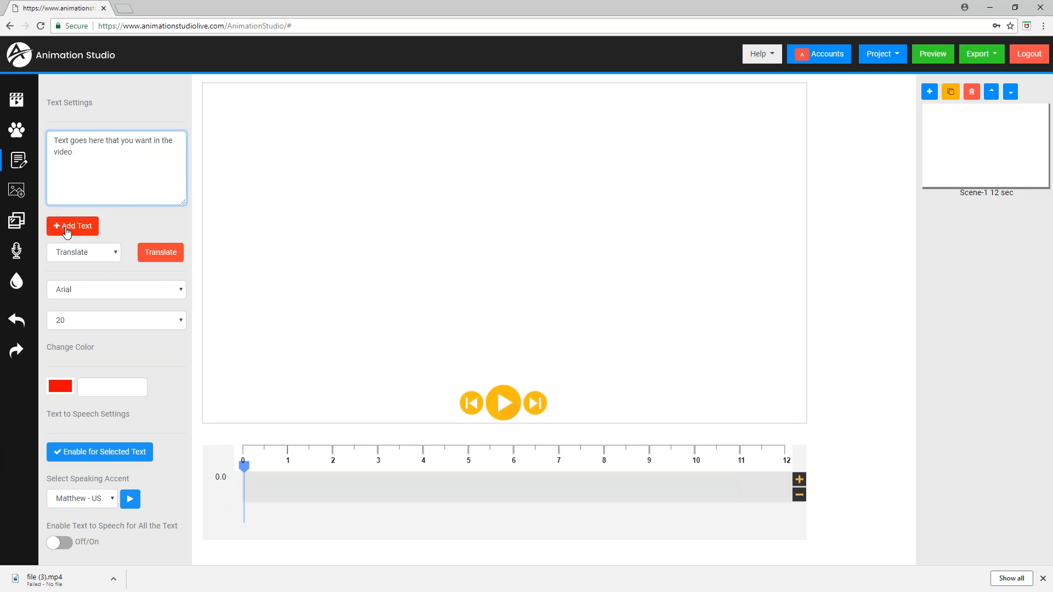
{"action": "left_click", "coordinate": [66, 231]}
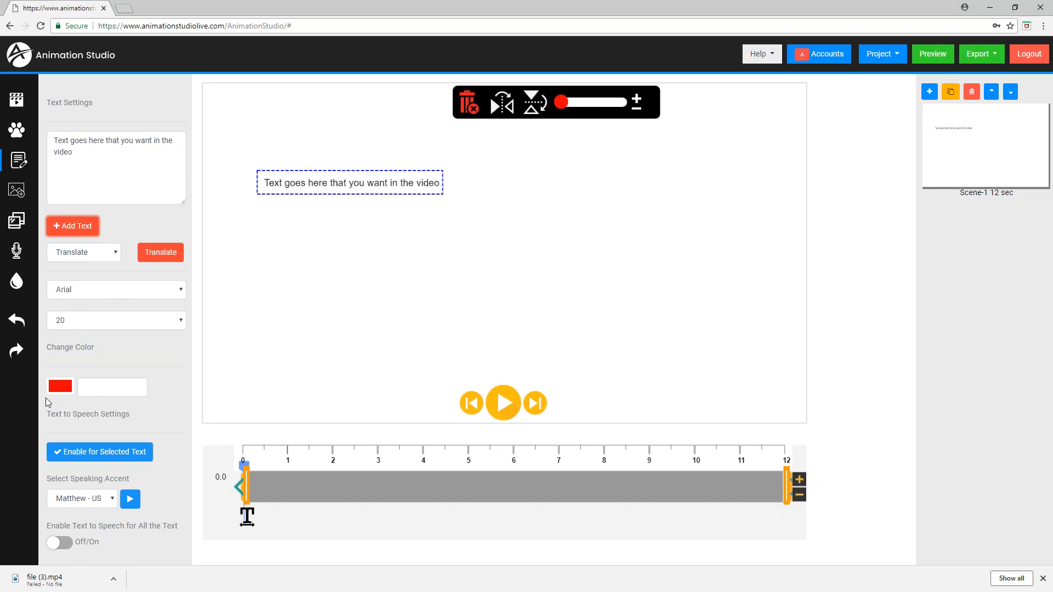
Try the Abril font and then the Anton font on the added text
{"action": "left_click", "coordinate": [73, 290]}
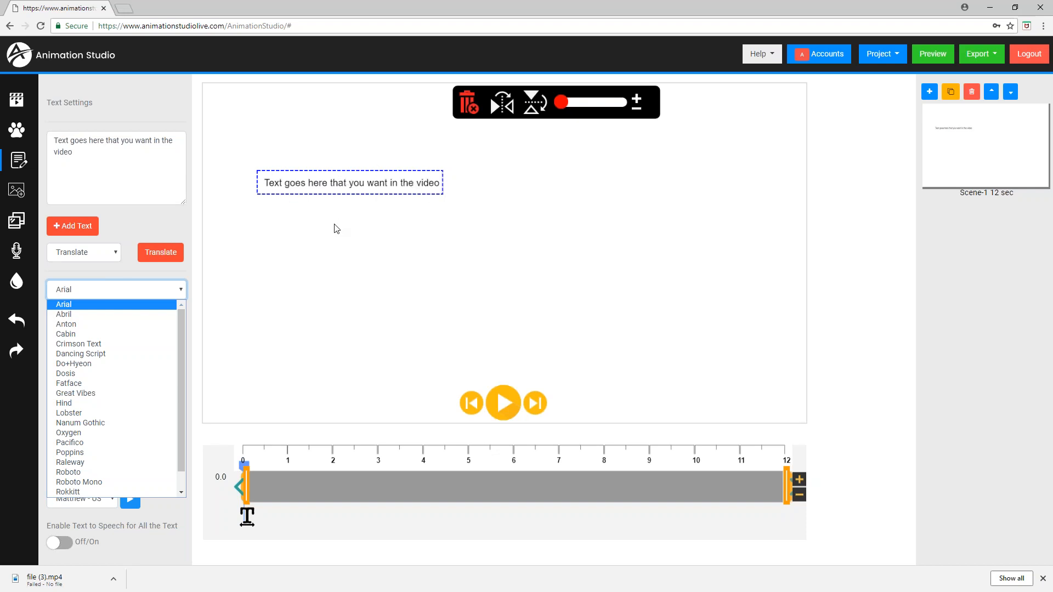
{"action": "left_click", "coordinate": [67, 316]}
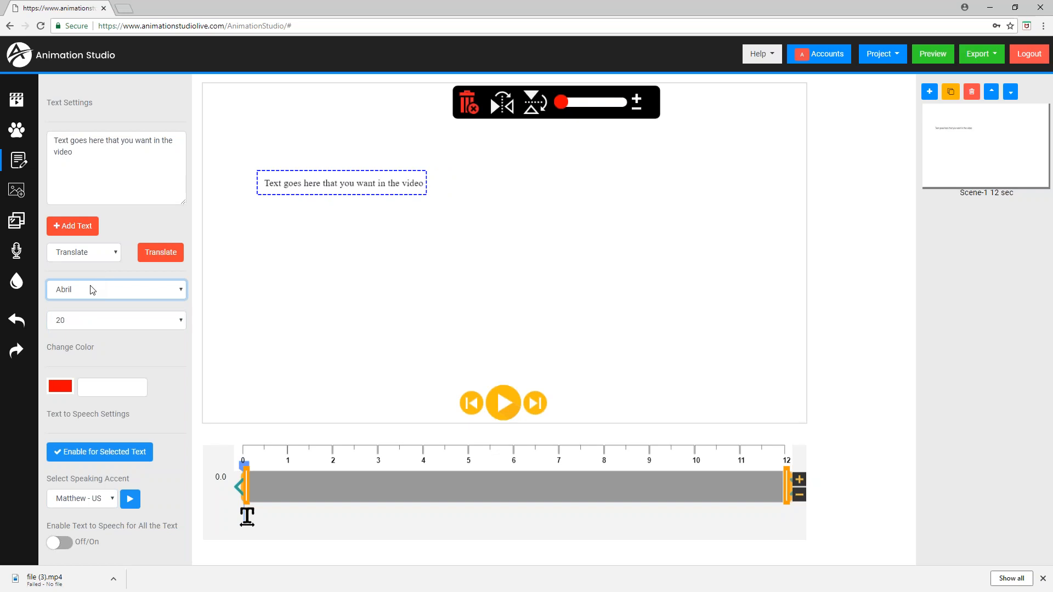
{"action": "left_click", "coordinate": [92, 290]}
{"action": "left_click", "coordinate": [74, 327]}
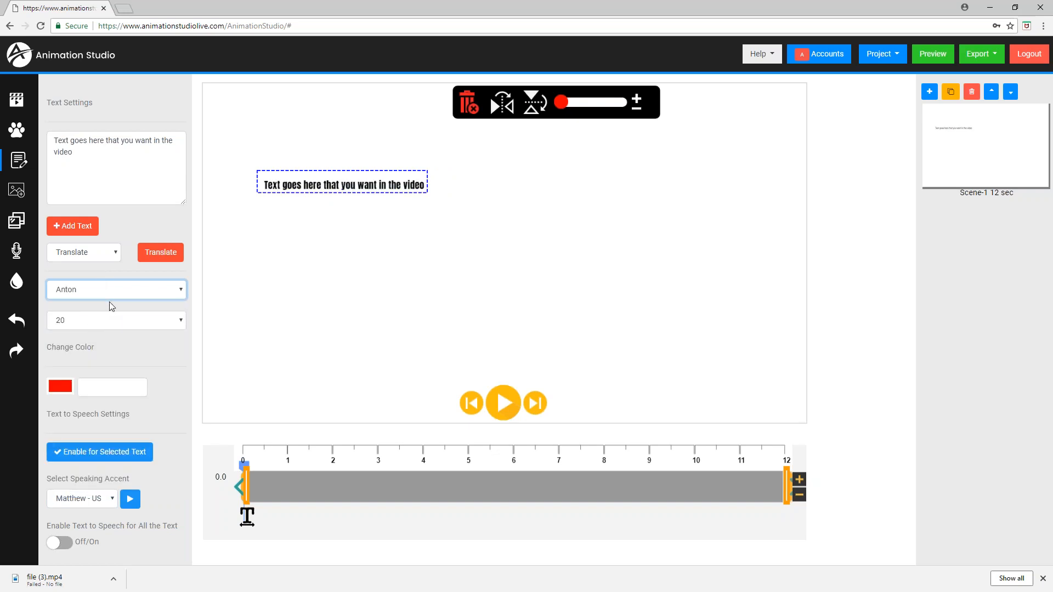
Try font size 80 on the scene text, then set its size to 48
{"action": "left_click", "coordinate": [79, 327]}
{"action": "scroll", "coordinate": [85, 436], "scroll_direction": "down", "scroll_amount": 5}
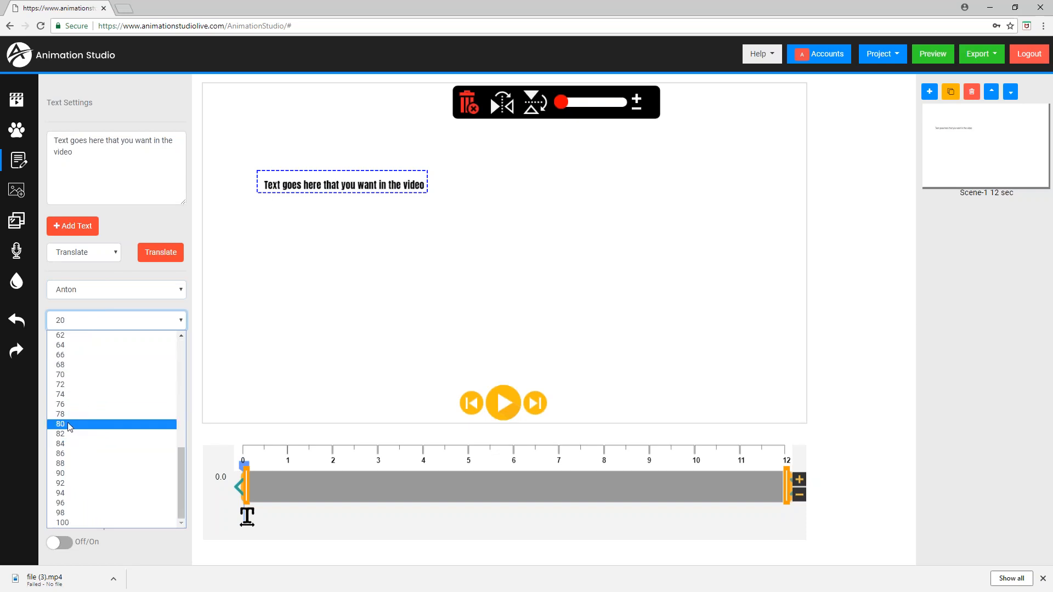
{"action": "left_click", "coordinate": [68, 423]}
{"action": "left_click", "coordinate": [88, 319]}
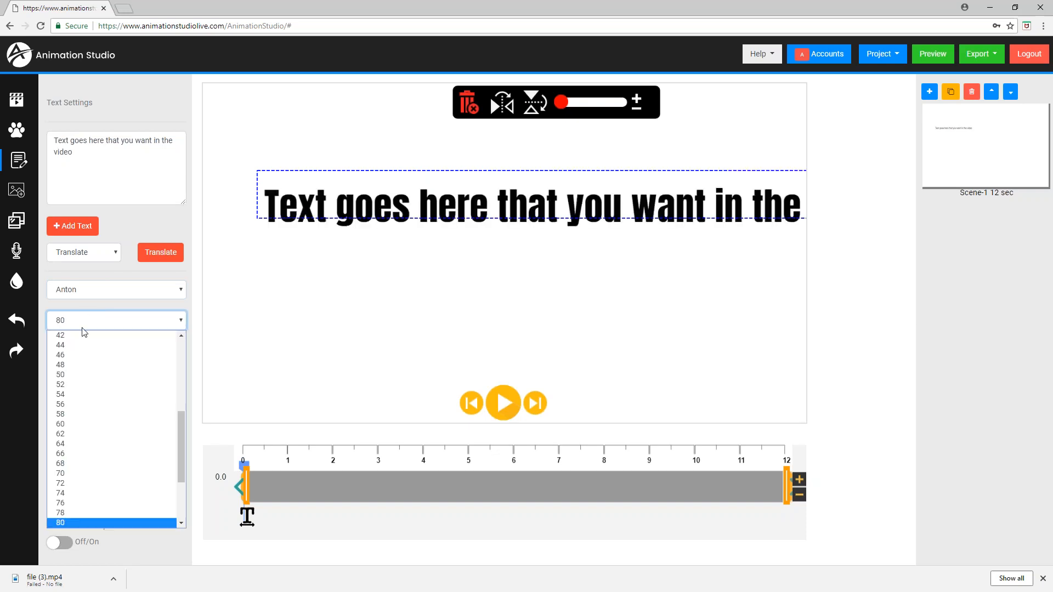
{"action": "left_click", "coordinate": [78, 365]}
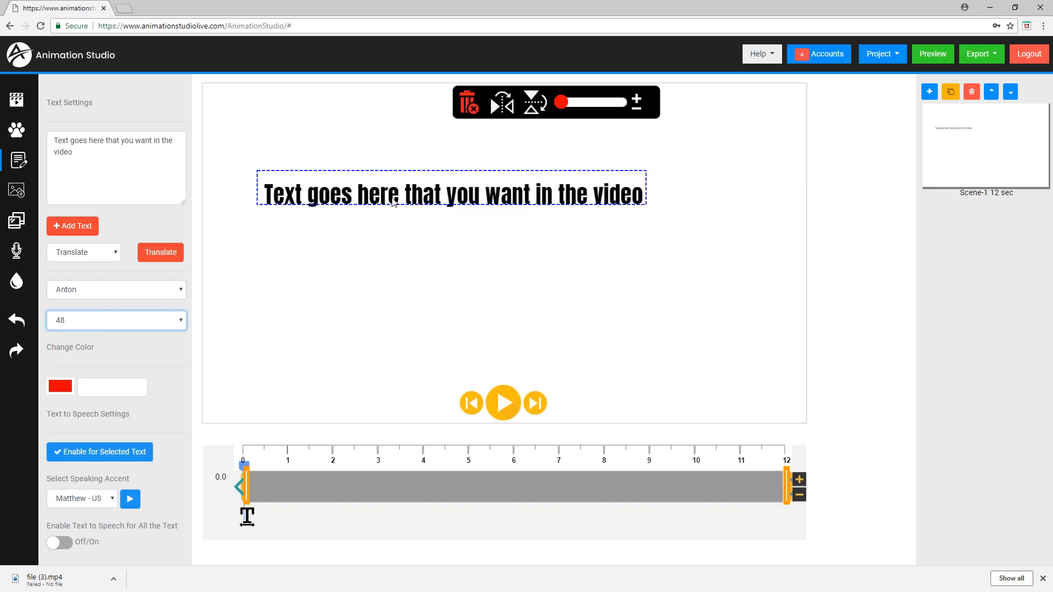
Try the Cabin, Crimson Text, Dancing Script and Do+Hyeon fonts in turn on the scene text
{"action": "left_click", "coordinate": [71, 293]}
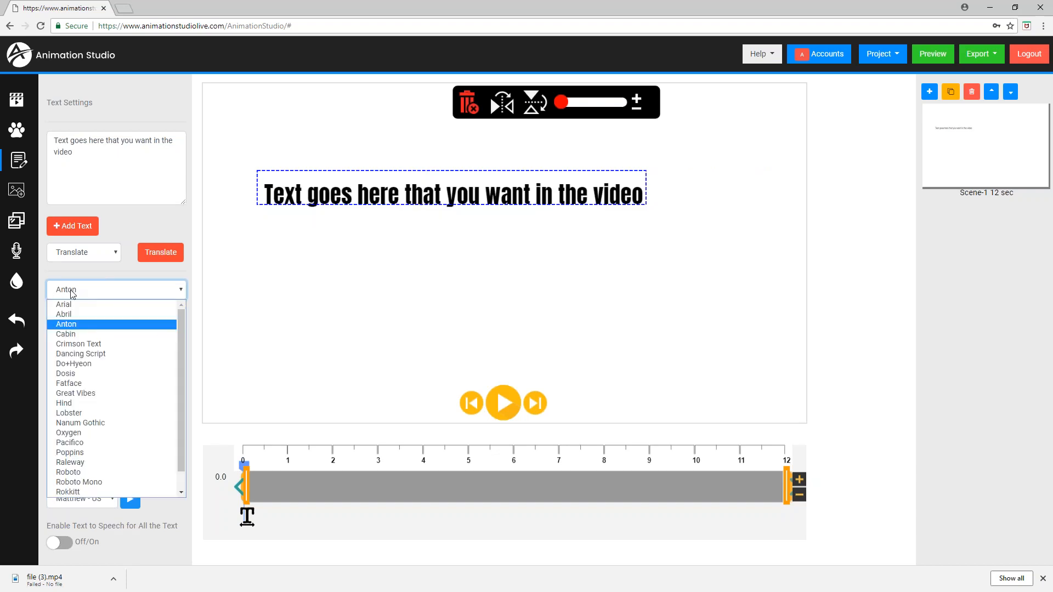
{"action": "left_click", "coordinate": [74, 335]}
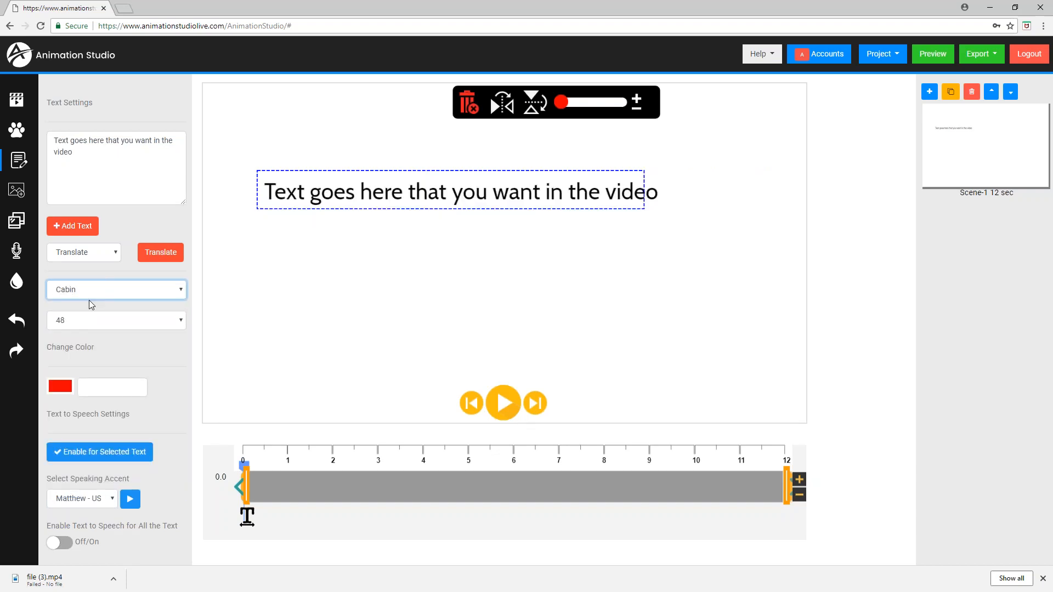
{"action": "left_click", "coordinate": [61, 291]}
{"action": "left_click", "coordinate": [77, 344]}
{"action": "left_click", "coordinate": [84, 293]}
{"action": "left_click", "coordinate": [82, 353]}
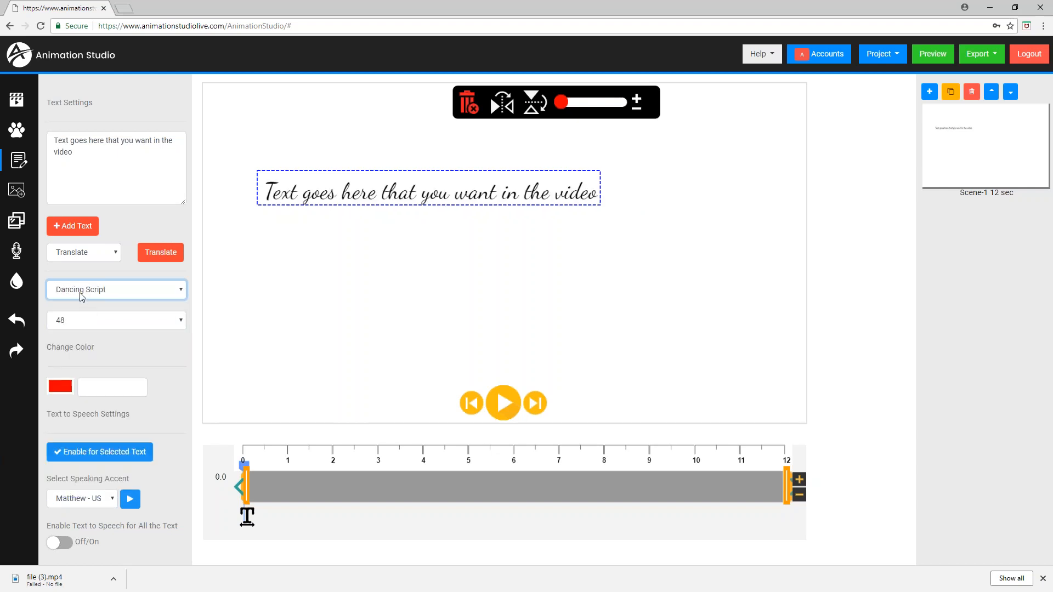
{"action": "left_click", "coordinate": [82, 296]}
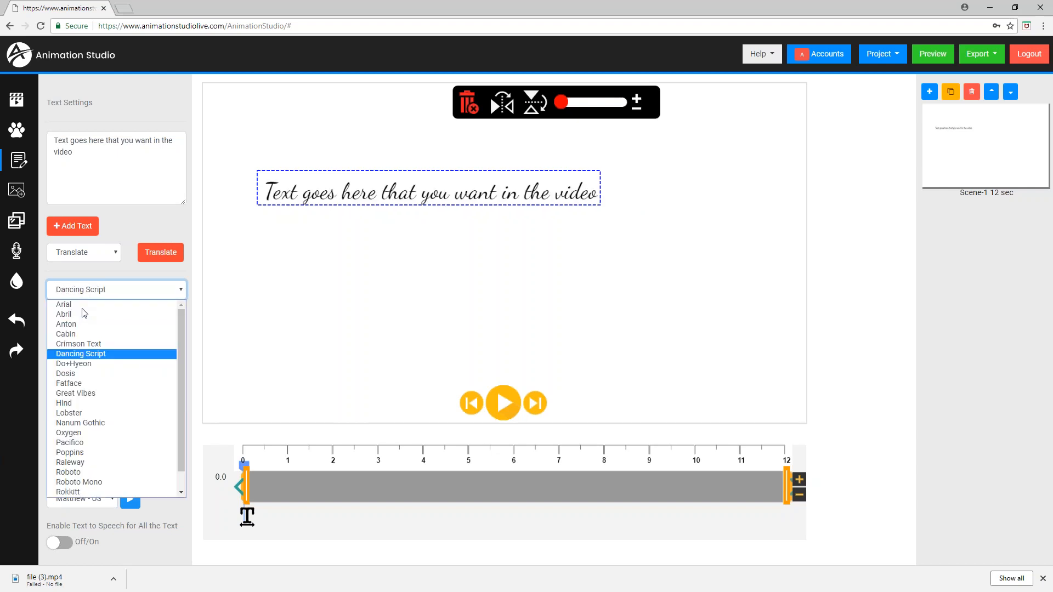
{"action": "left_click", "coordinate": [77, 364]}
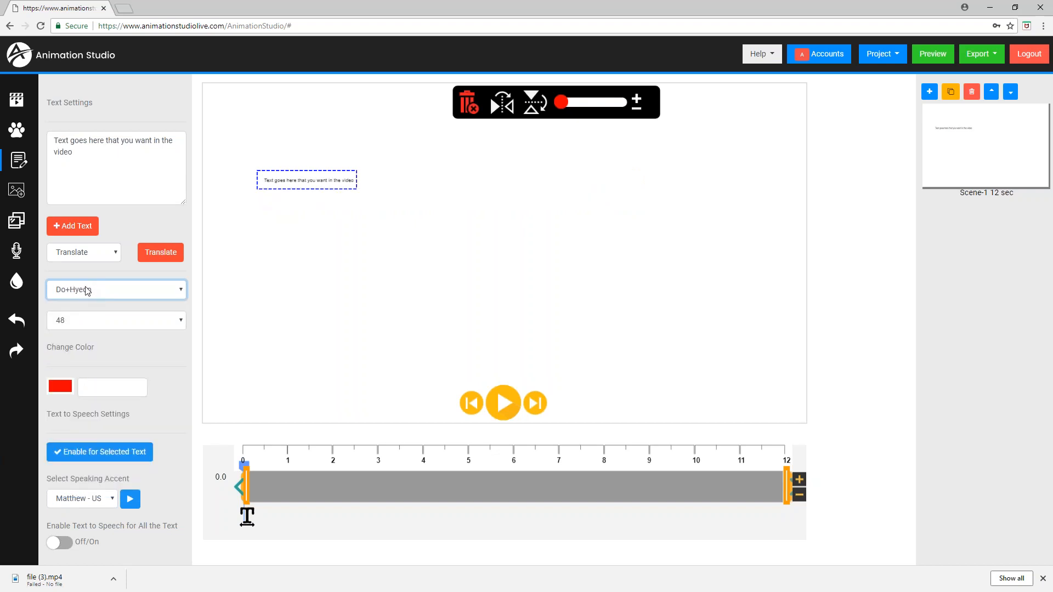
Try the Dosis, Fatface and Great Vibes fonts in turn on the scene text
{"action": "left_click", "coordinate": [88, 289]}
{"action": "left_click", "coordinate": [78, 379]}
{"action": "left_click", "coordinate": [106, 291]}
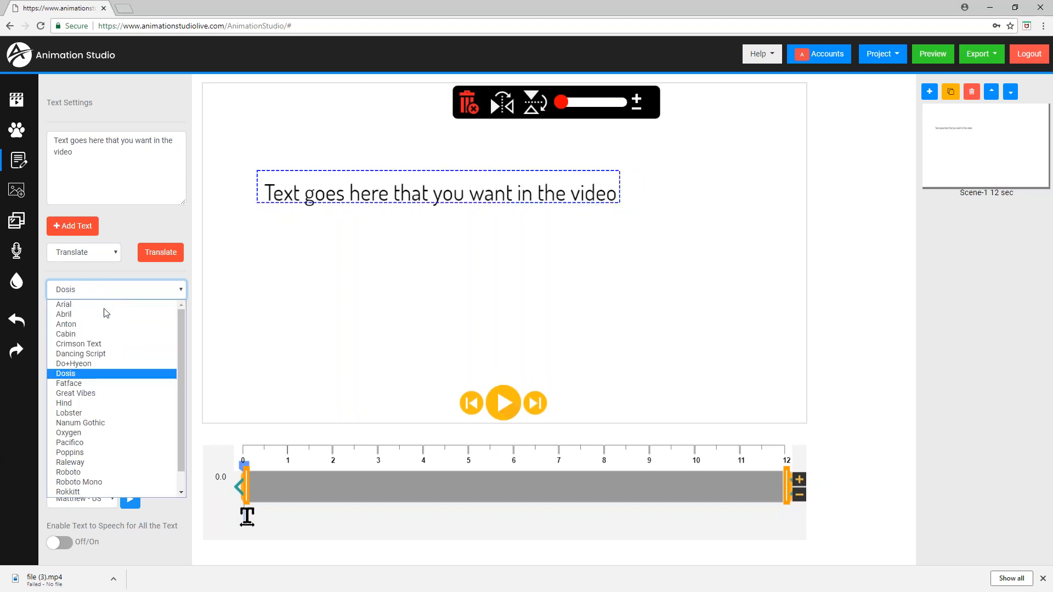
{"action": "left_click", "coordinate": [74, 383]}
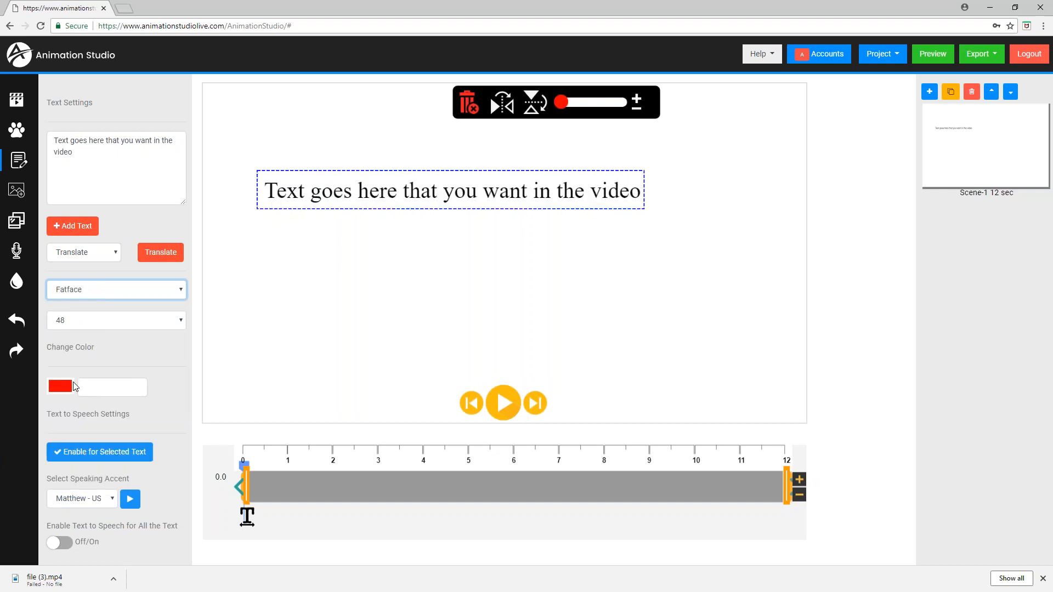
{"action": "left_click", "coordinate": [104, 297]}
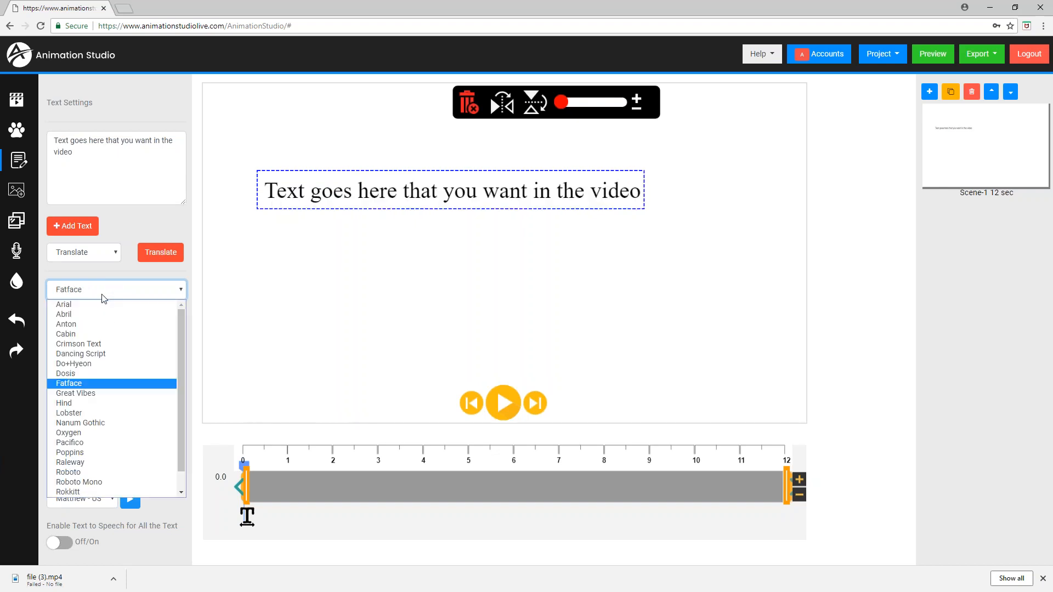
{"action": "left_click", "coordinate": [78, 394]}
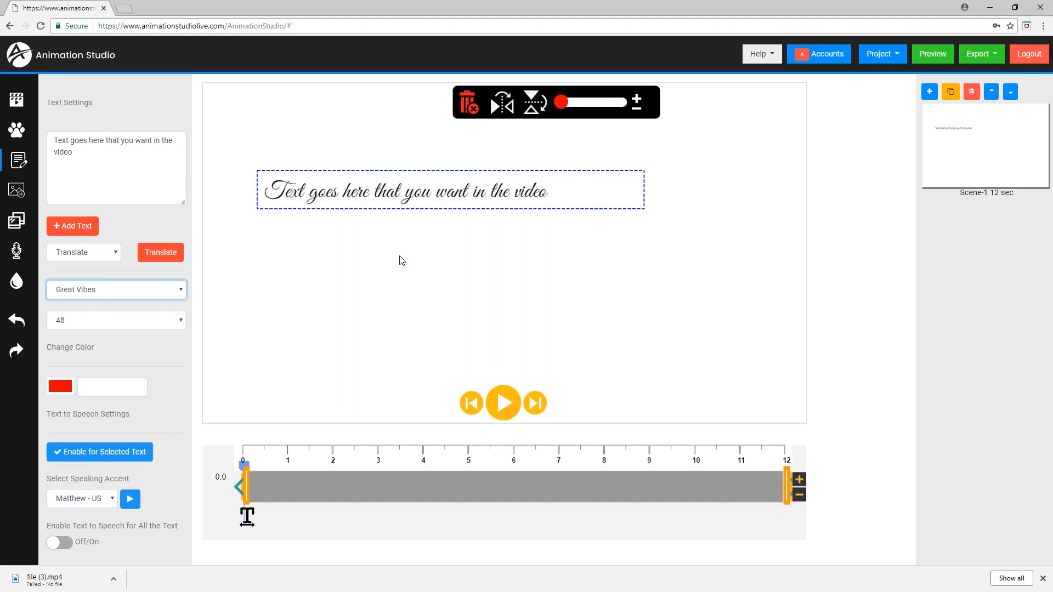
Try the Hind and Lobster fonts on the scene text, then compare Great Vibes and Anton again
{"action": "left_click", "coordinate": [82, 295]}
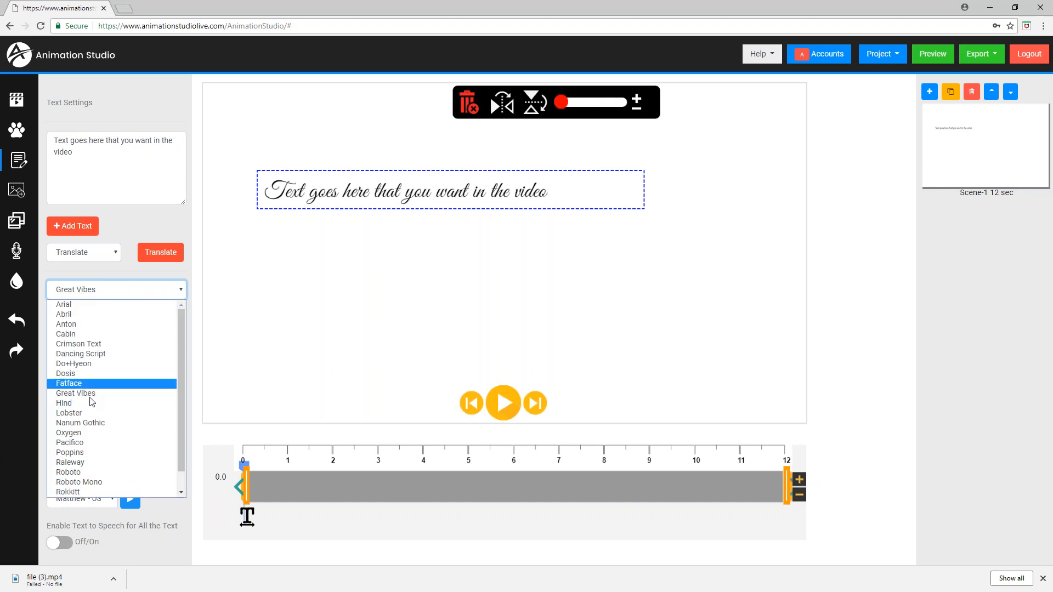
{"action": "left_click", "coordinate": [81, 403]}
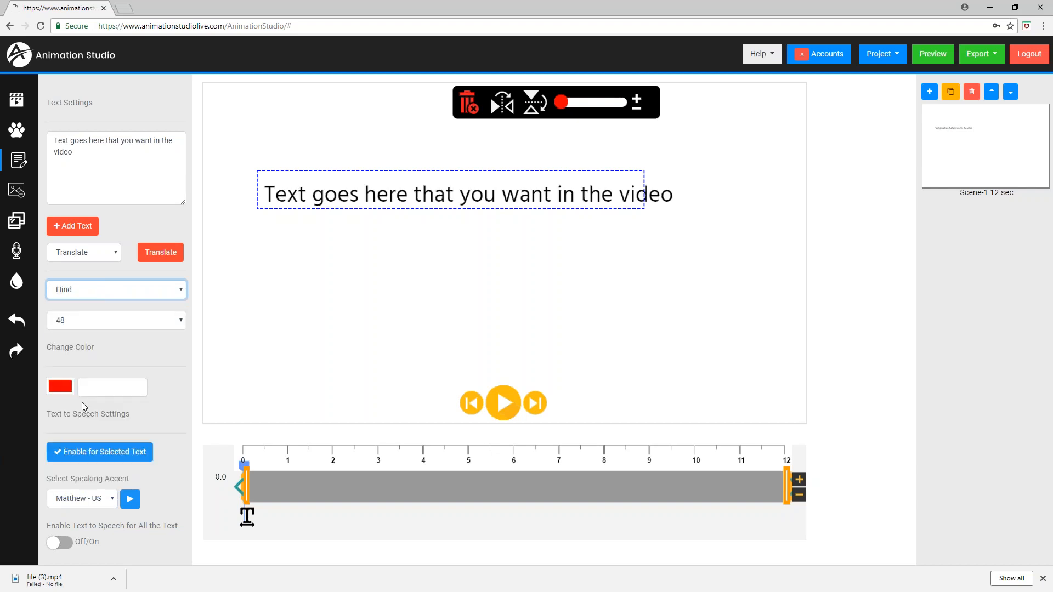
{"action": "left_click", "coordinate": [85, 290]}
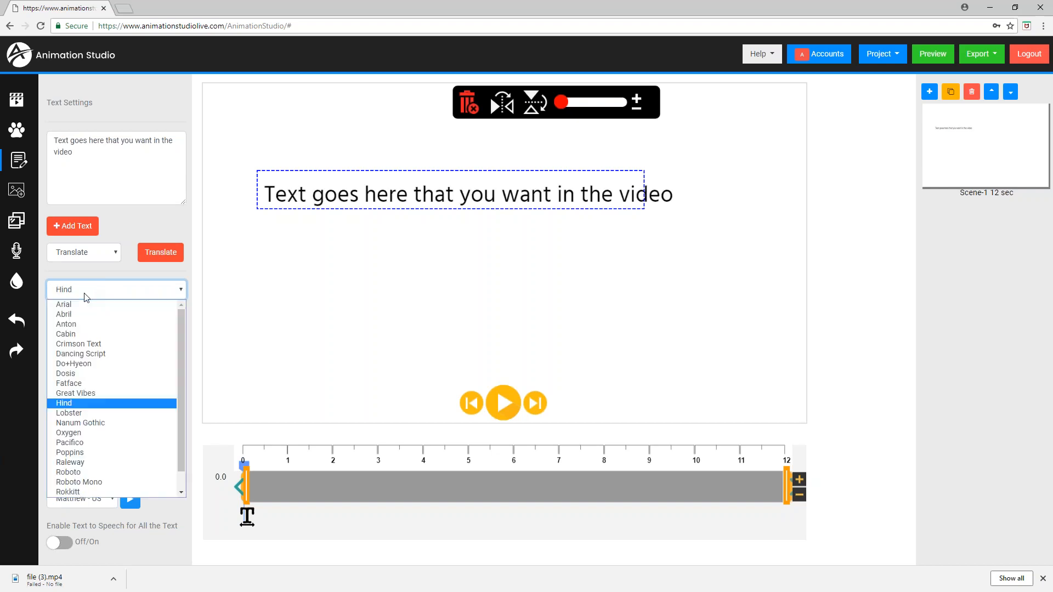
{"action": "left_click", "coordinate": [79, 412]}
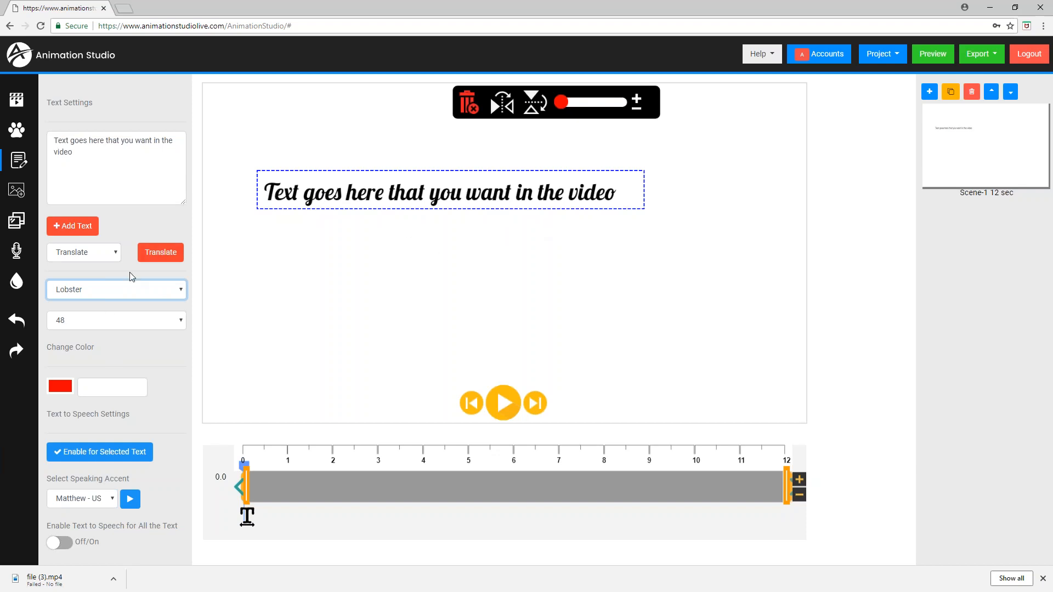
{"action": "left_click", "coordinate": [110, 291]}
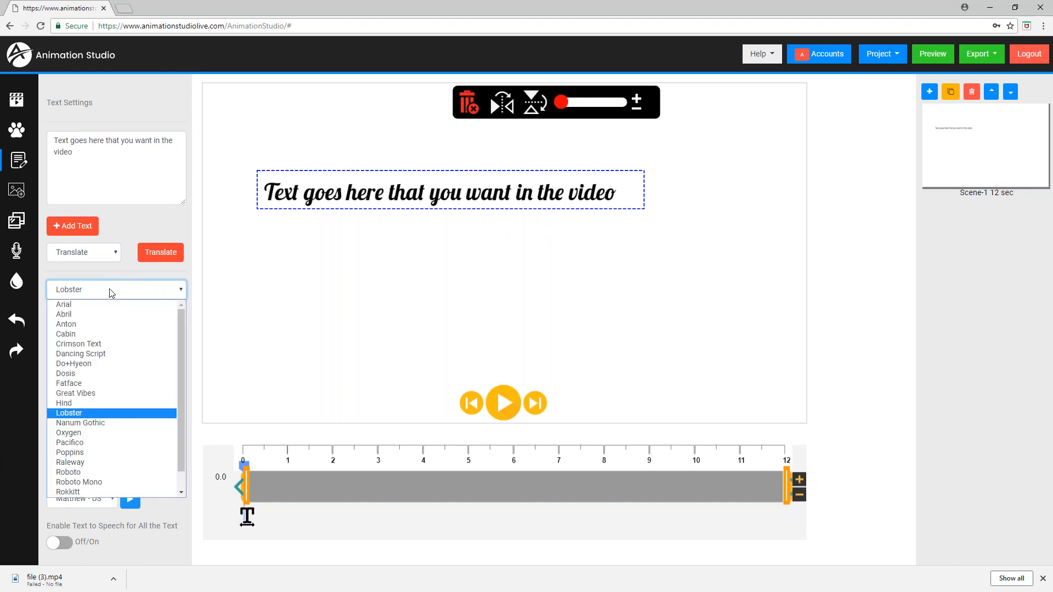
{"action": "left_click", "coordinate": [86, 394]}
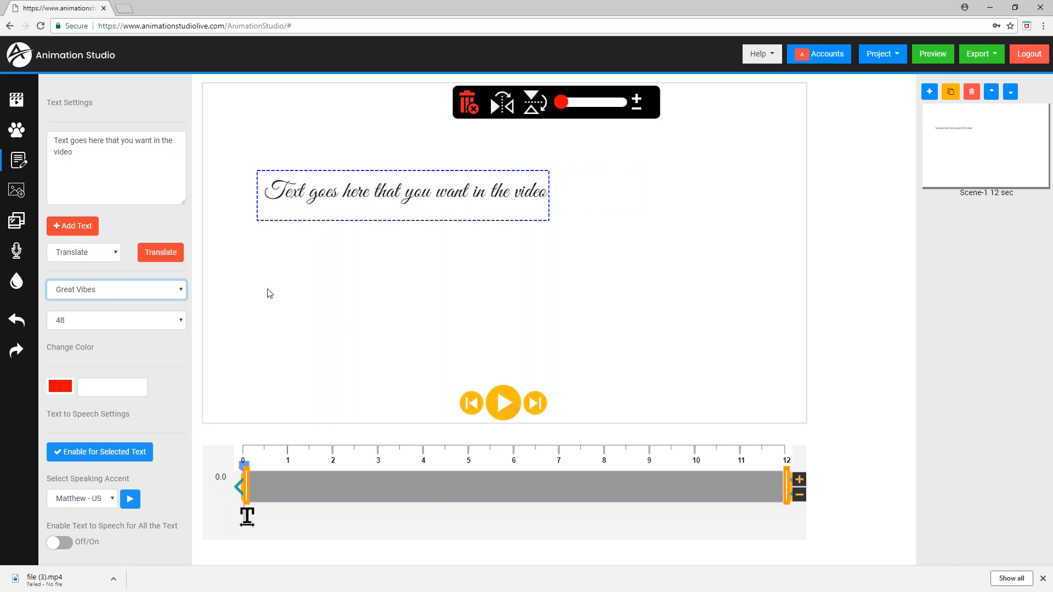
{"action": "left_click", "coordinate": [96, 289]}
{"action": "left_click", "coordinate": [75, 323]}
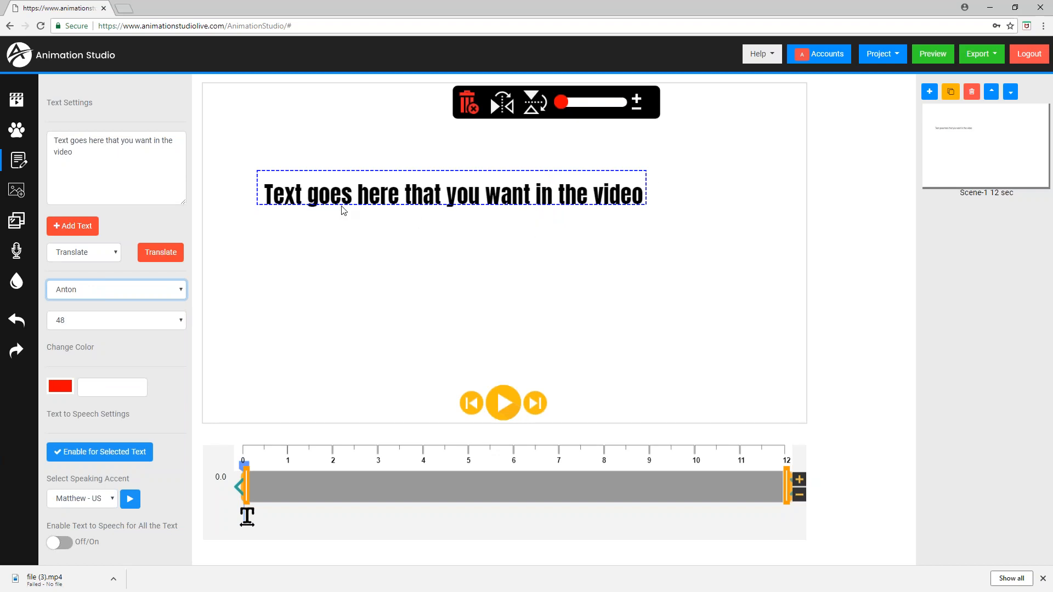
Try the Nanum Gothic, Oxygen, Pacifico and Poppins fonts in turn on the scene text
{"action": "left_click", "coordinate": [90, 290]}
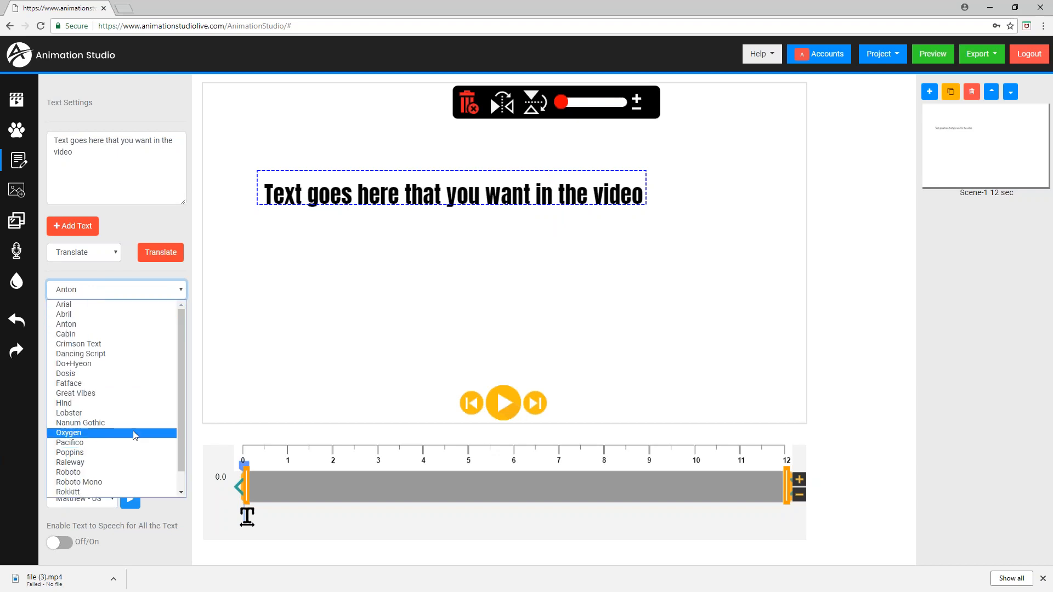
{"action": "left_click", "coordinate": [113, 424]}
{"action": "left_click", "coordinate": [116, 293]}
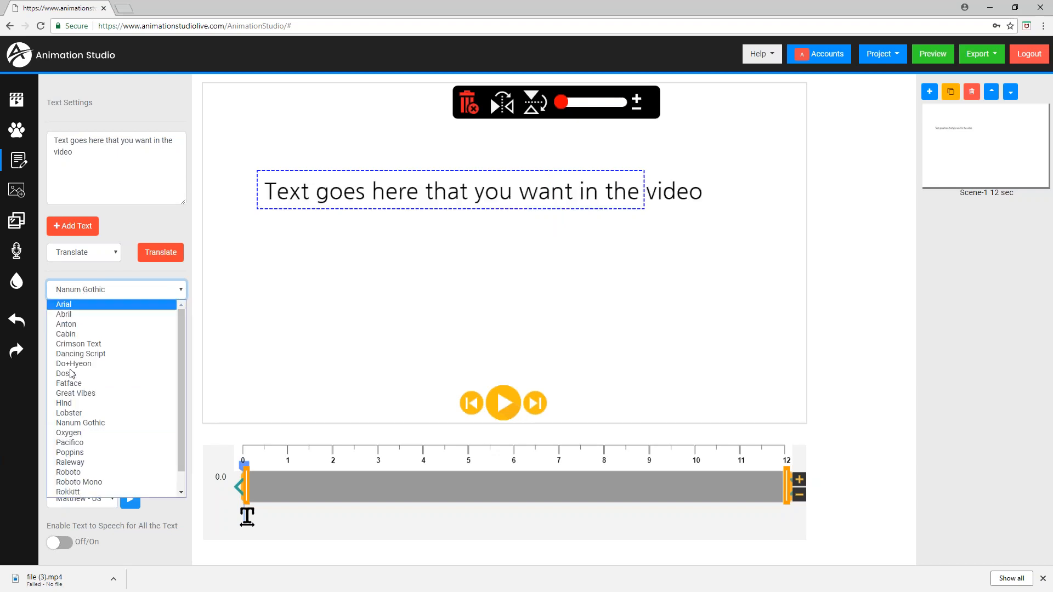
{"action": "left_click", "coordinate": [102, 431]}
{"action": "left_click", "coordinate": [80, 299]}
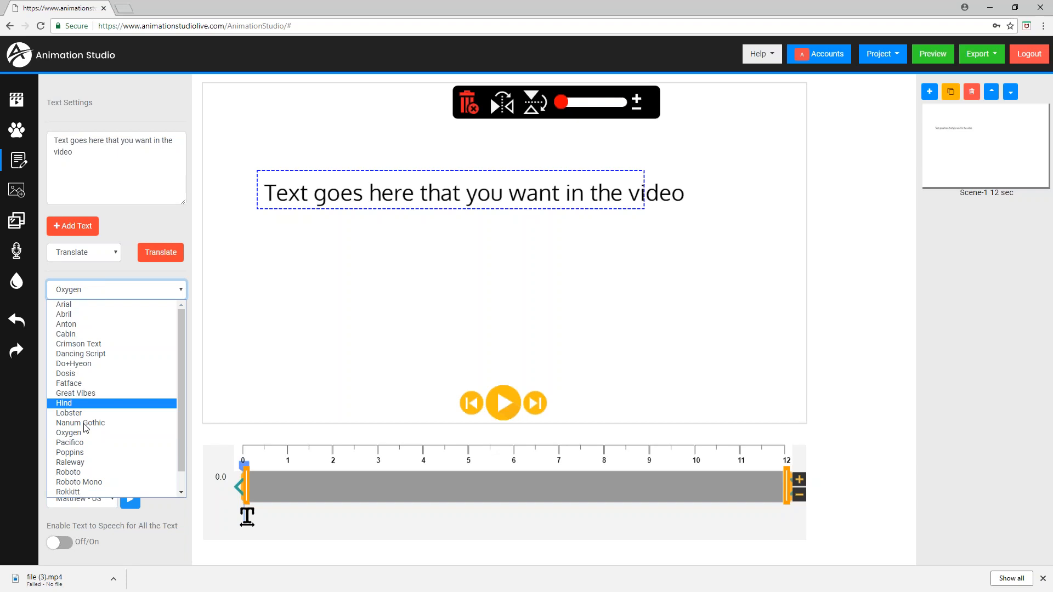
{"action": "left_click", "coordinate": [86, 447]}
{"action": "left_click", "coordinate": [81, 291]}
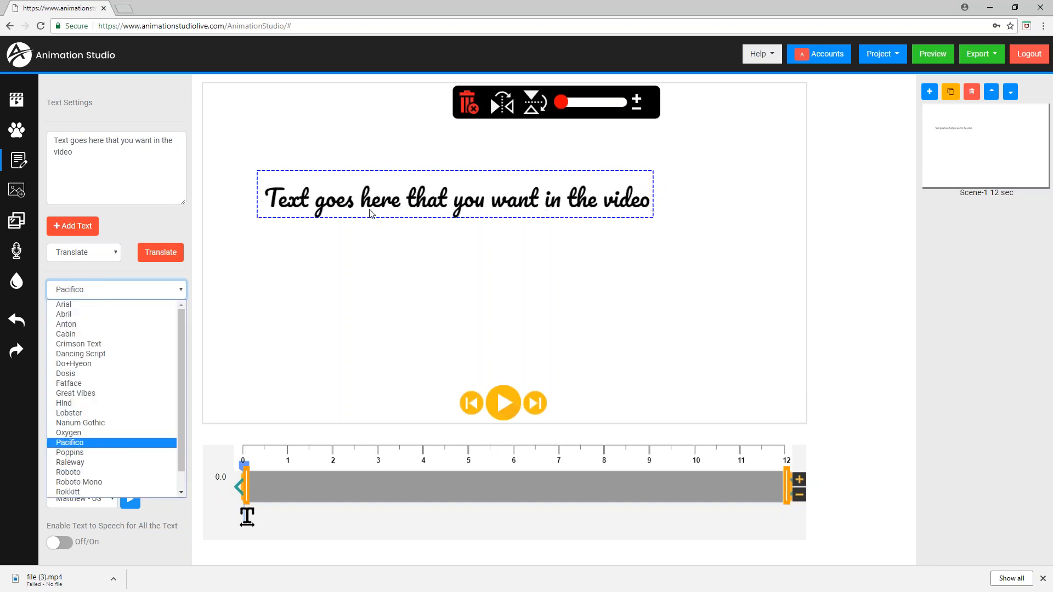
{"action": "left_click", "coordinate": [84, 452]}
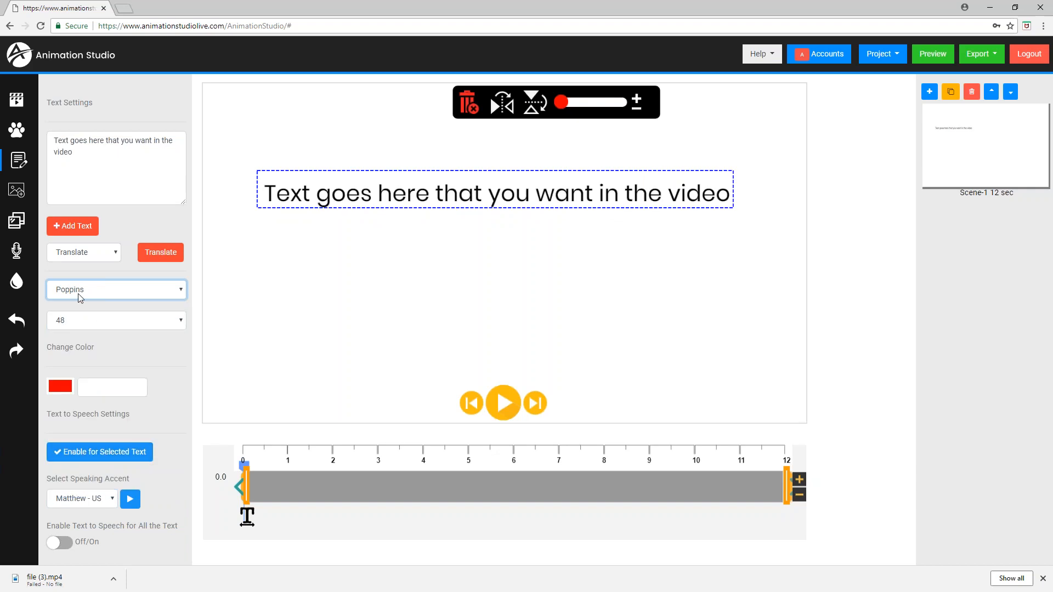
Try the Raleway, Roboto, Roboto Mono and Rokkitt fonts in turn on the scene text
{"action": "left_click", "coordinate": [79, 295]}
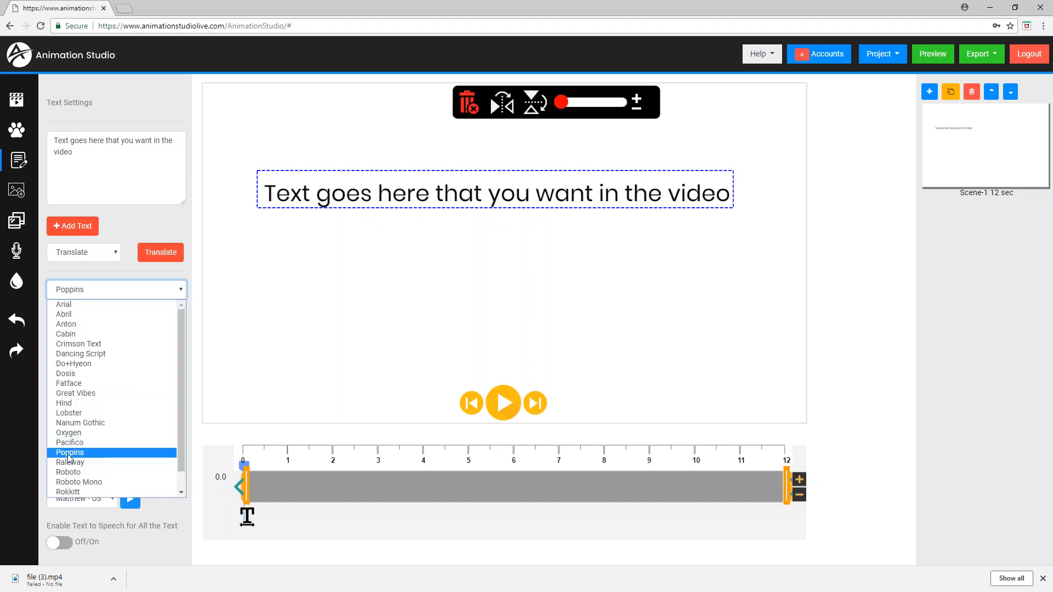
{"action": "left_click", "coordinate": [69, 463]}
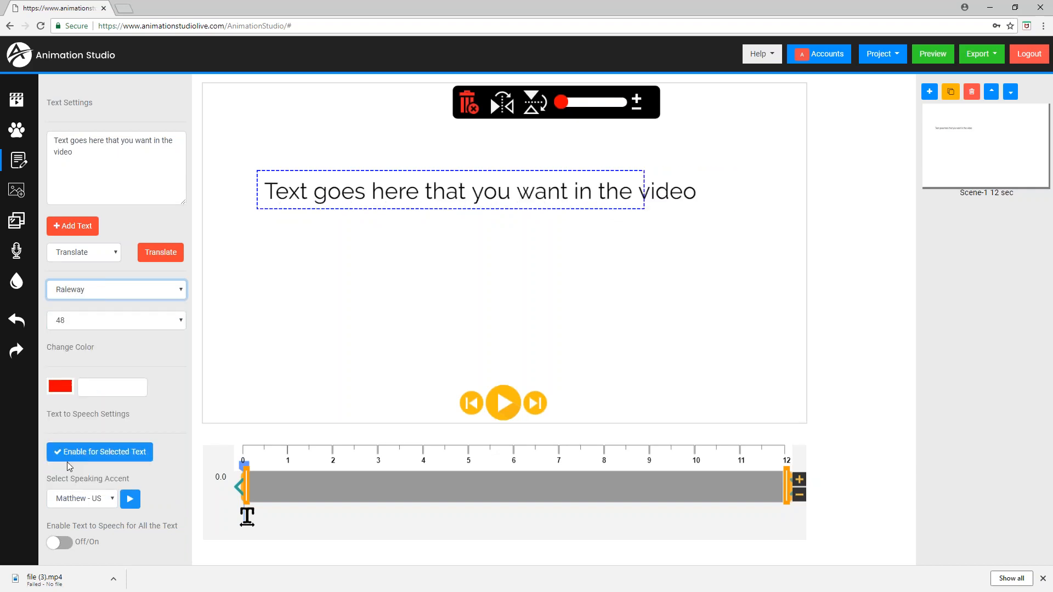
{"action": "left_click", "coordinate": [79, 294]}
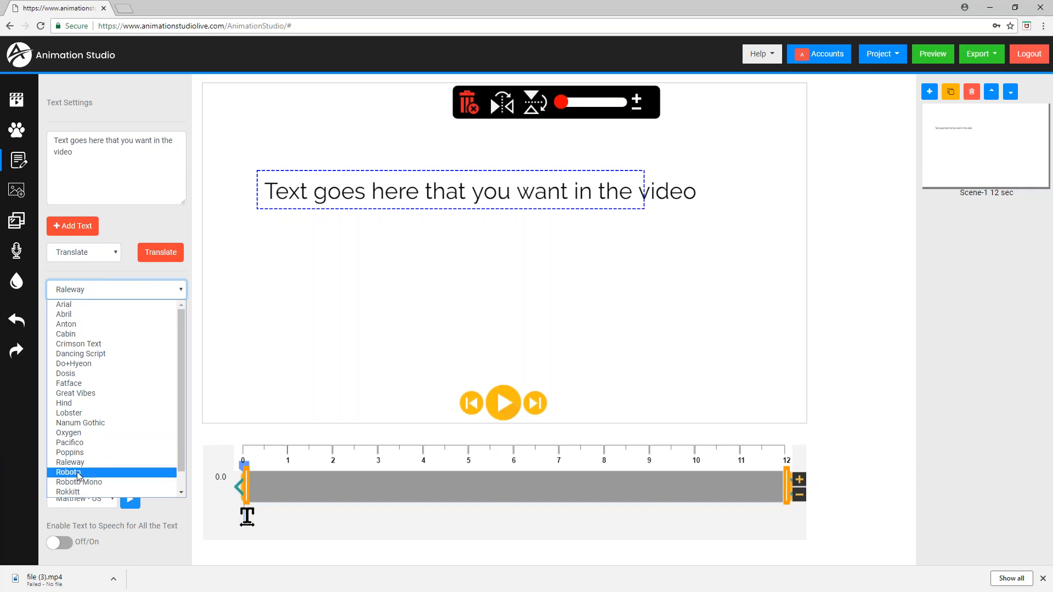
{"action": "left_click", "coordinate": [78, 472]}
{"action": "left_click", "coordinate": [73, 295]}
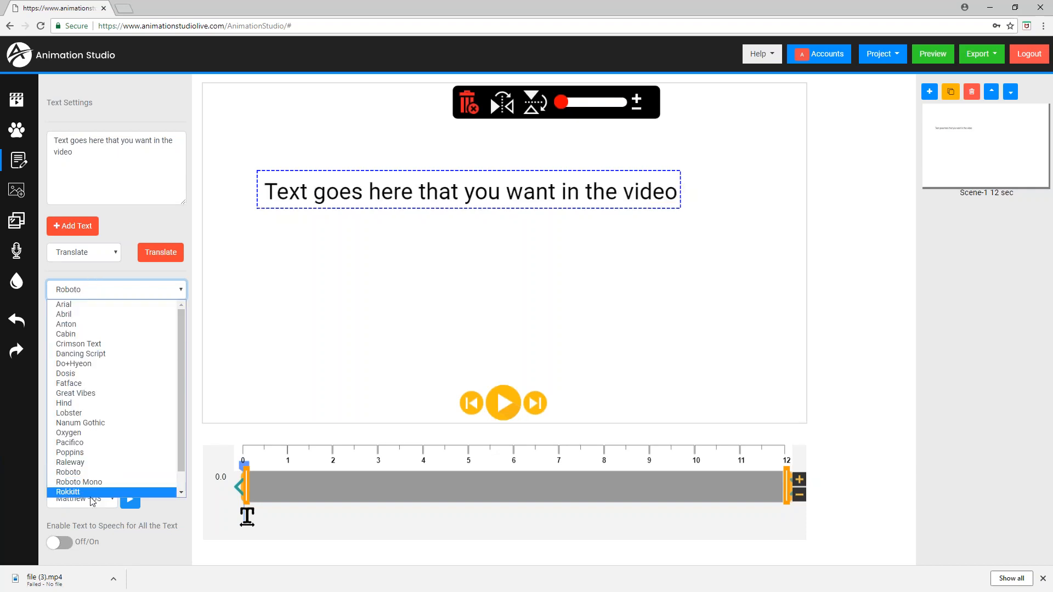
{"action": "left_click", "coordinate": [82, 482]}
{"action": "left_click", "coordinate": [97, 294]}
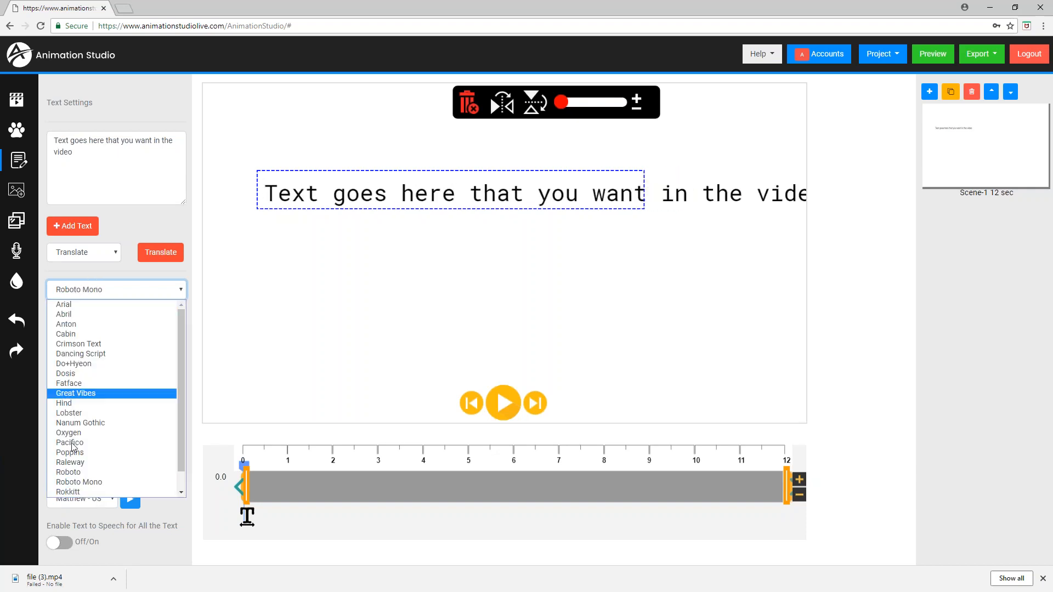
{"action": "left_click", "coordinate": [73, 491]}
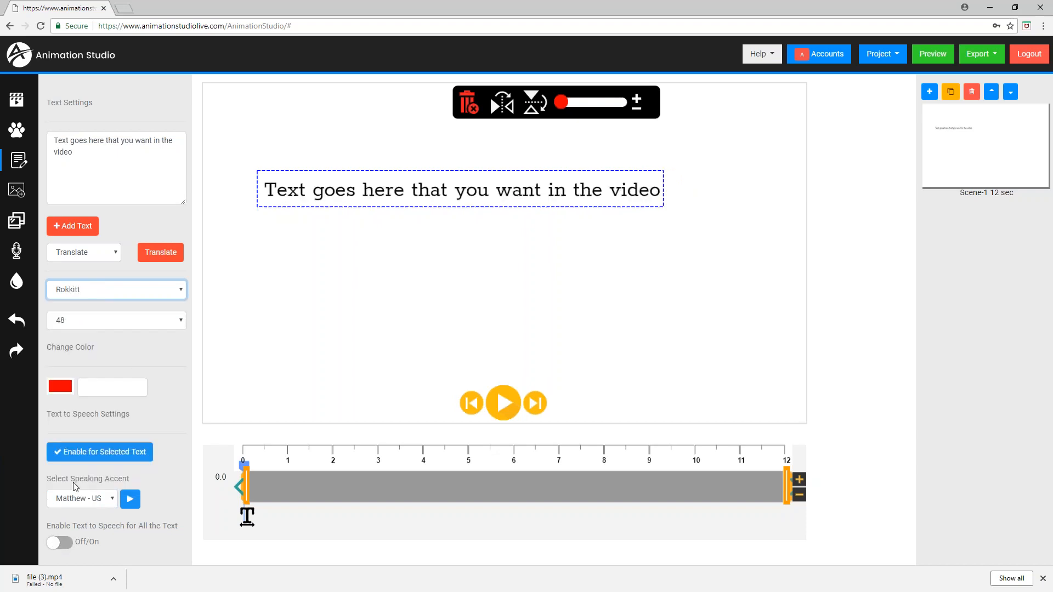
Try the Titan One and Ubuntu fonts on the scene text, then set it back to Titan One
{"action": "left_click", "coordinate": [113, 290]}
{"action": "scroll", "coordinate": [113, 388], "scroll_direction": "down", "scroll_amount": 1}
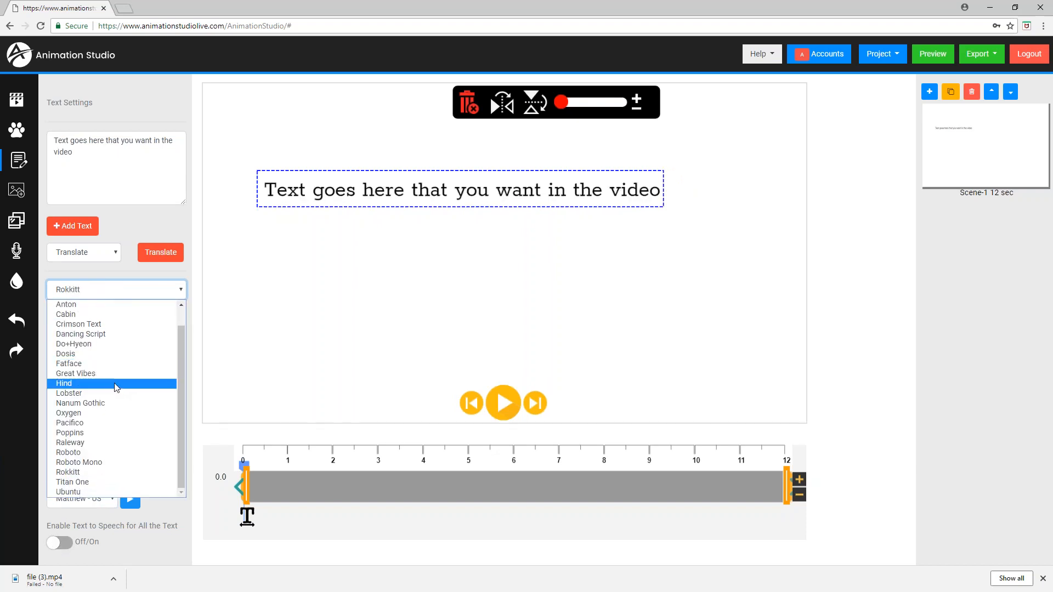
{"action": "left_click", "coordinate": [84, 482]}
{"action": "left_click", "coordinate": [85, 288]}
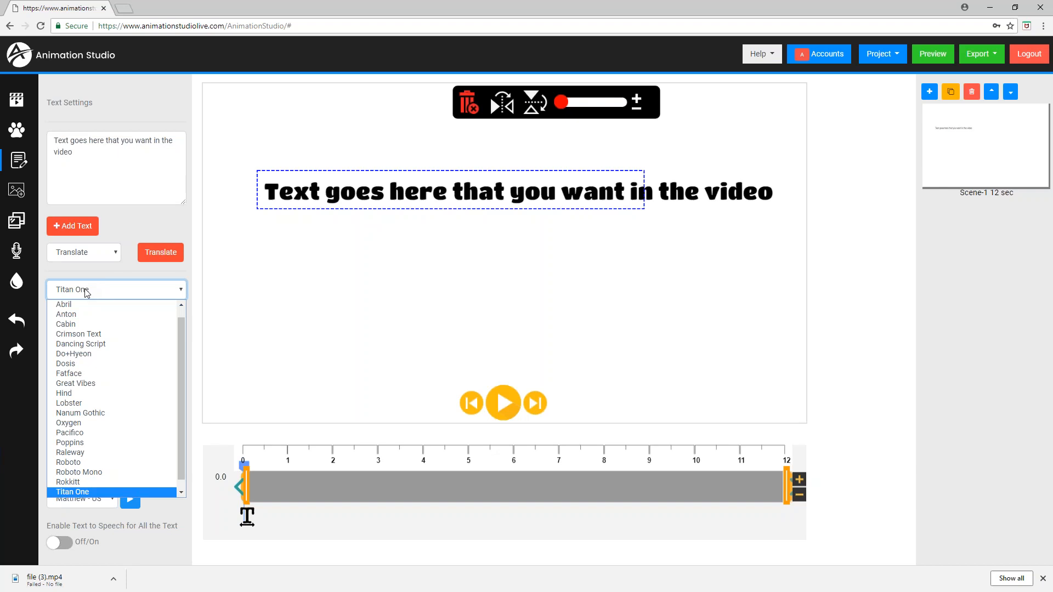
{"action": "scroll", "coordinate": [87, 479], "scroll_direction": "down", "scroll_amount": 1}
{"action": "left_click", "coordinate": [73, 492]}
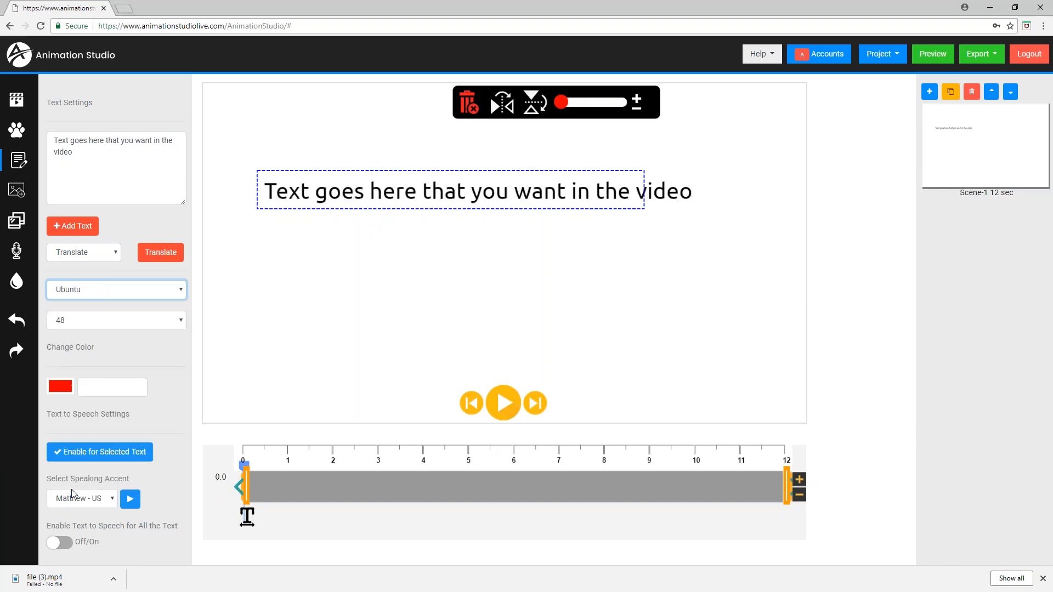
{"action": "left_click", "coordinate": [68, 294]}
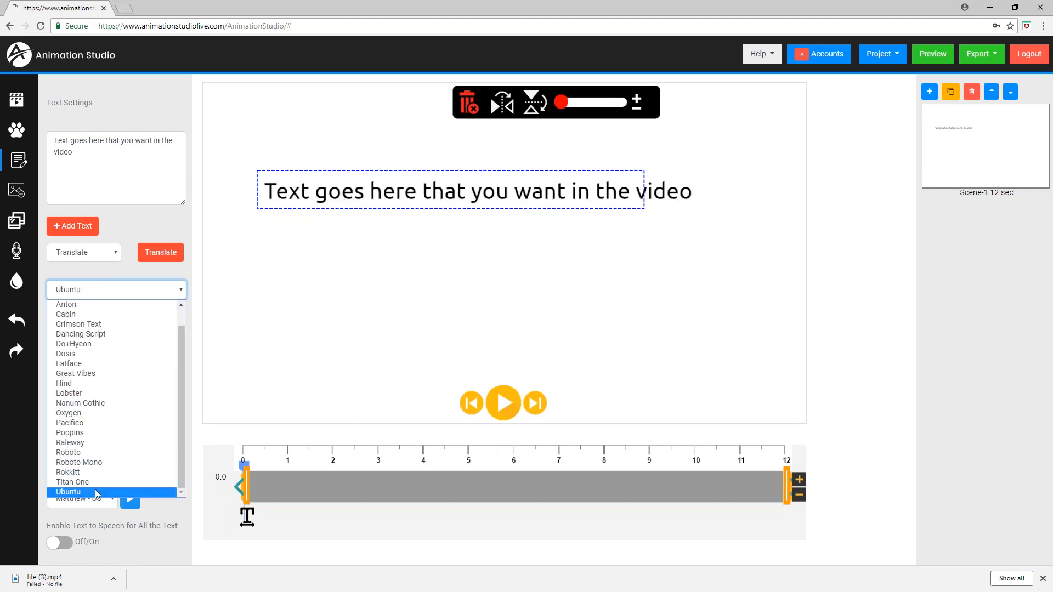
{"action": "left_click", "coordinate": [83, 482]}
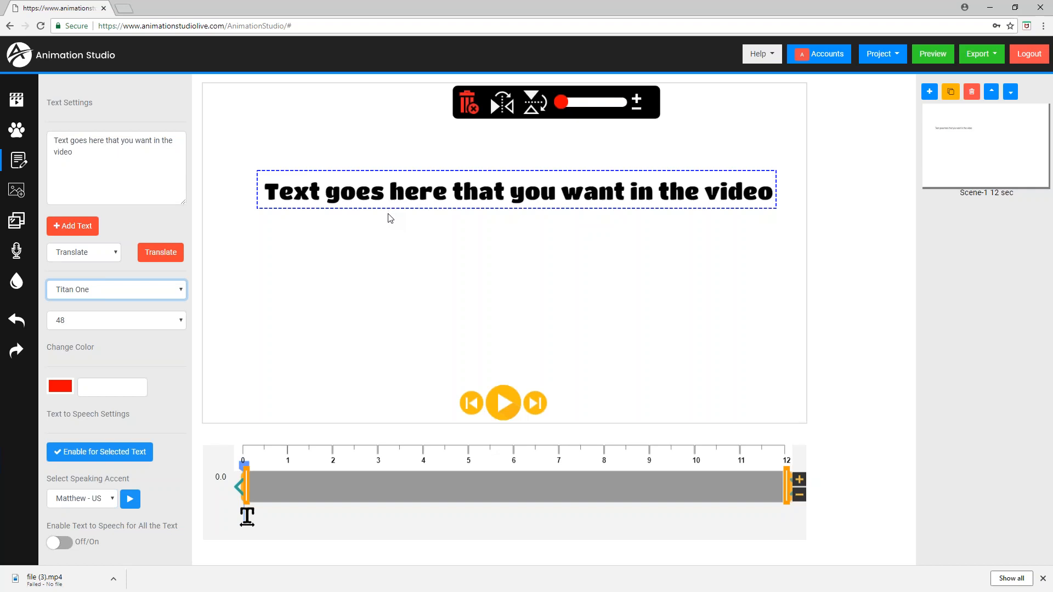
{"action": "left_click", "coordinate": [101, 296]}
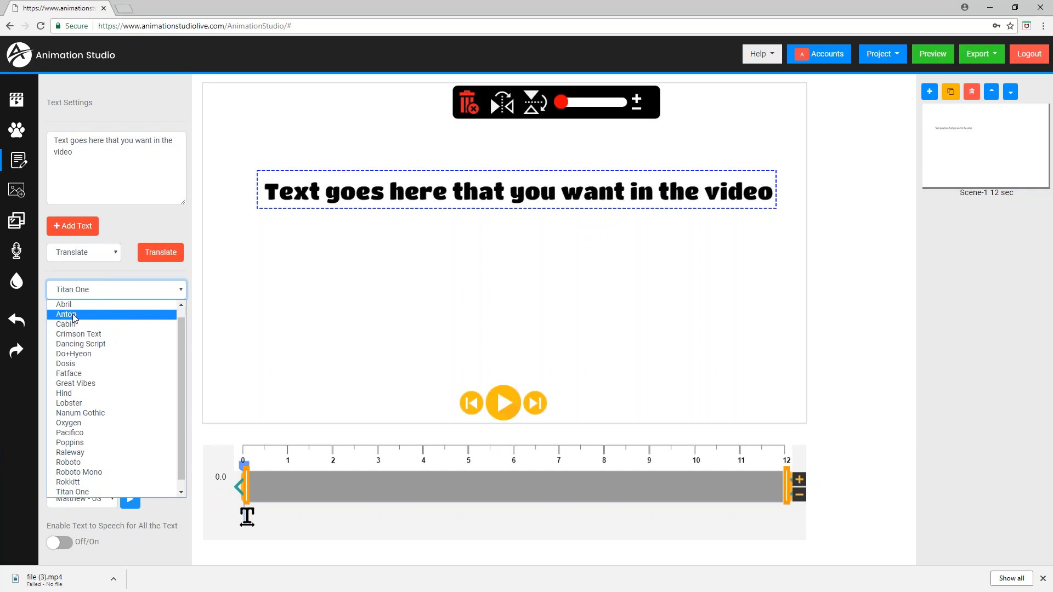
{"action": "left_click", "coordinate": [94, 267]}
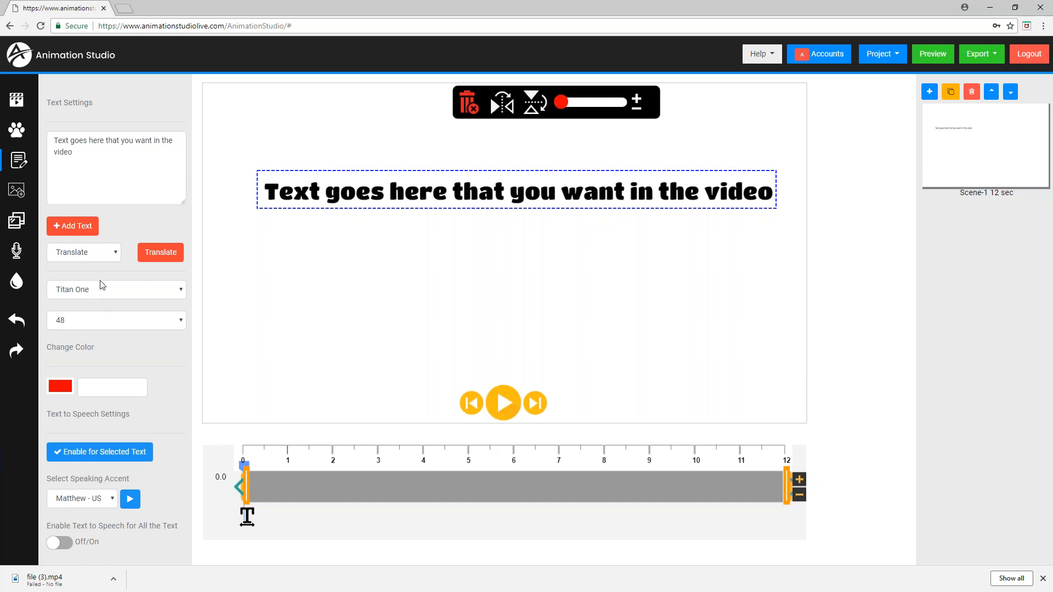
Try muted blue shades as the colour of the scene text
{"action": "triple_click", "coordinate": [96, 169]}
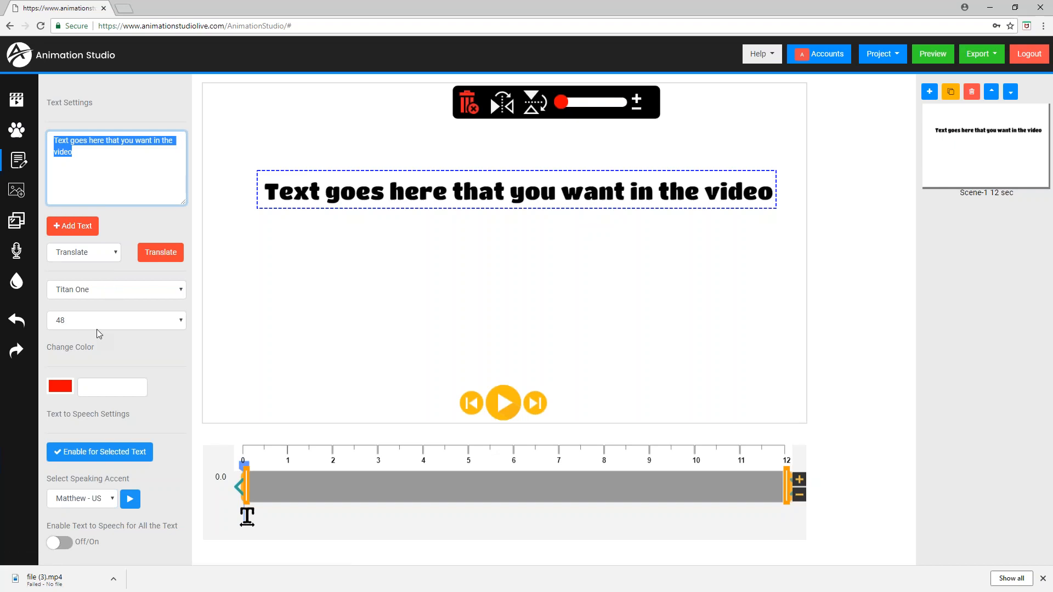
{"action": "left_click", "coordinate": [60, 387]}
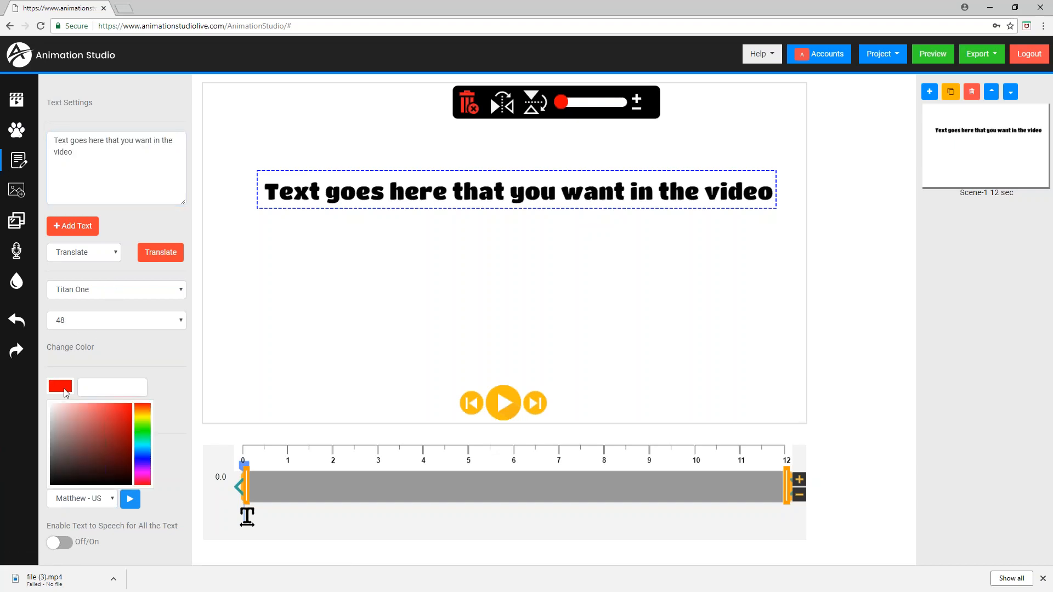
{"action": "left_click", "coordinate": [145, 443]}
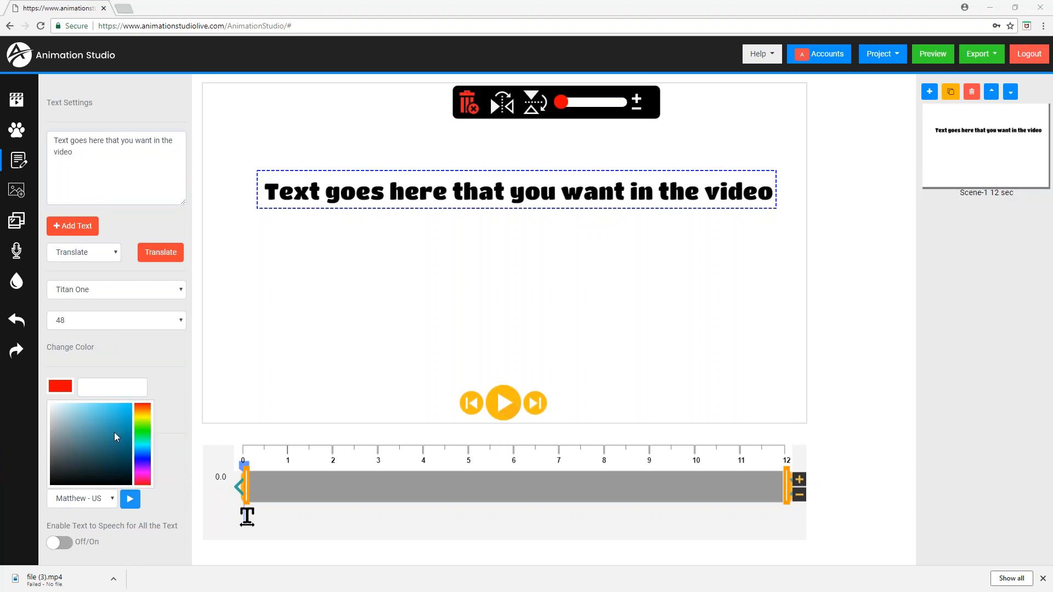
{"action": "left_click", "coordinate": [92, 429]}
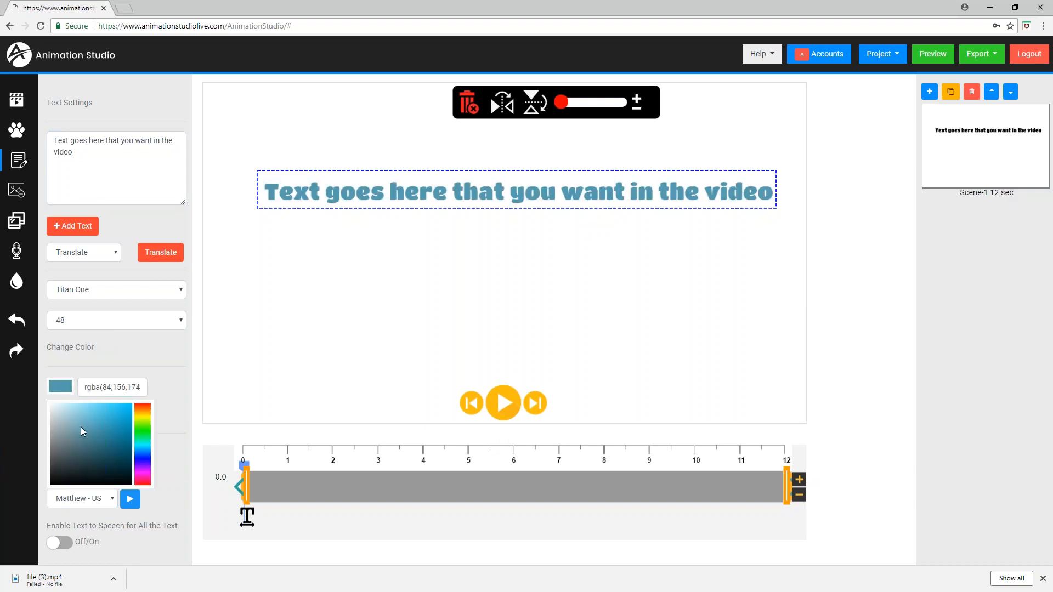
{"action": "left_click", "coordinate": [80, 427]}
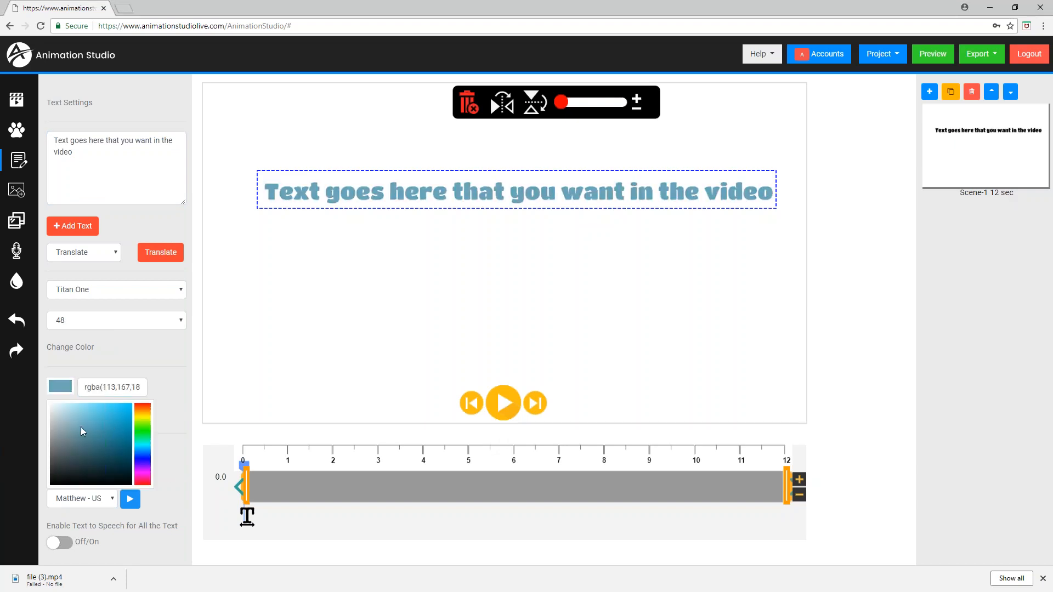
{"action": "left_click", "coordinate": [143, 415]}
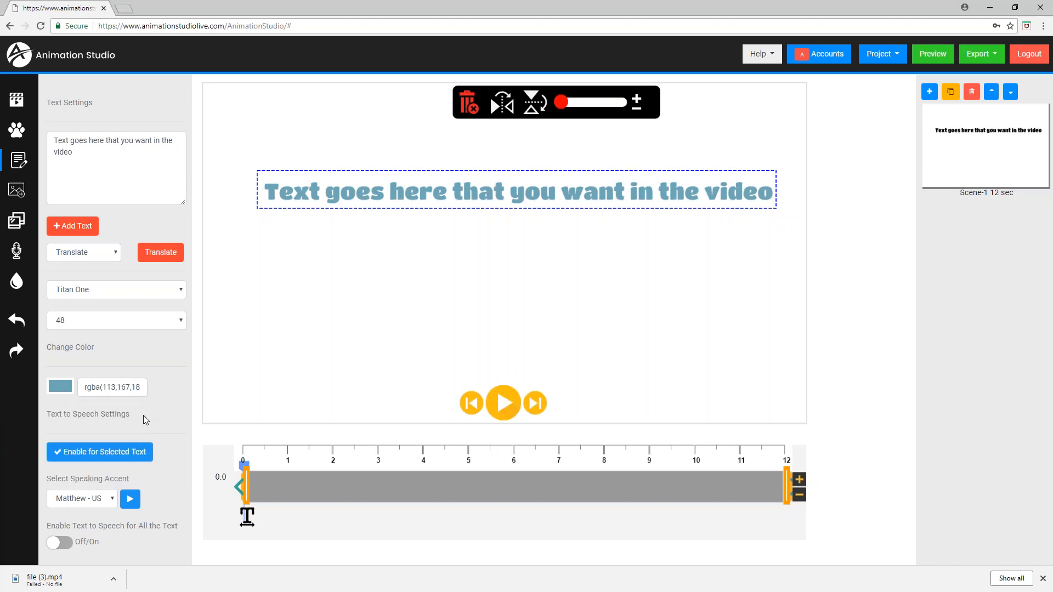
Set the scene text's colour to dark navy blue, rgba(9,10,86,1)
{"action": "left_click", "coordinate": [68, 386]}
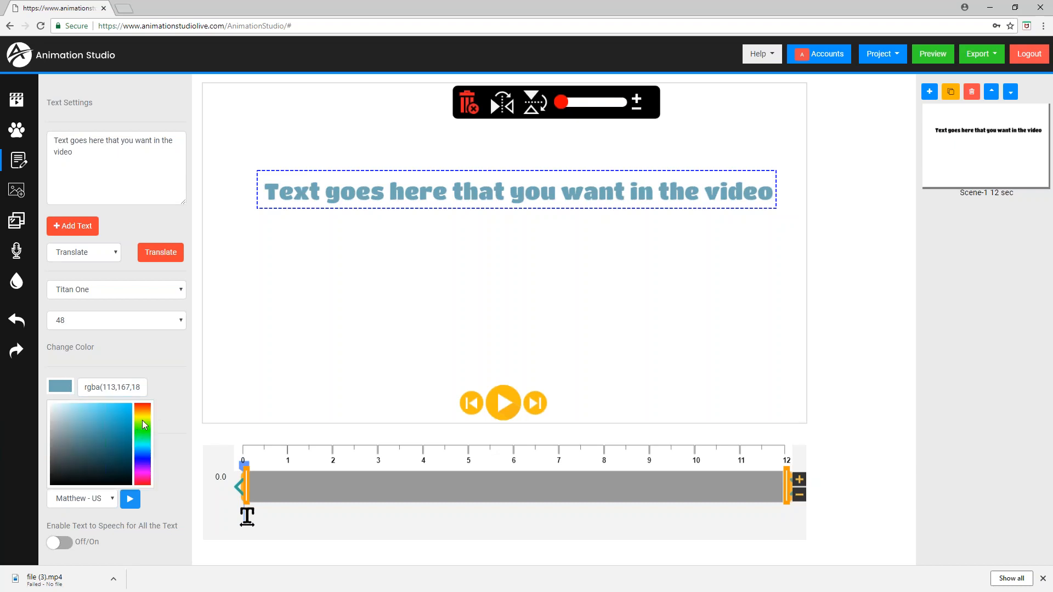
{"action": "left_click", "coordinate": [142, 420]}
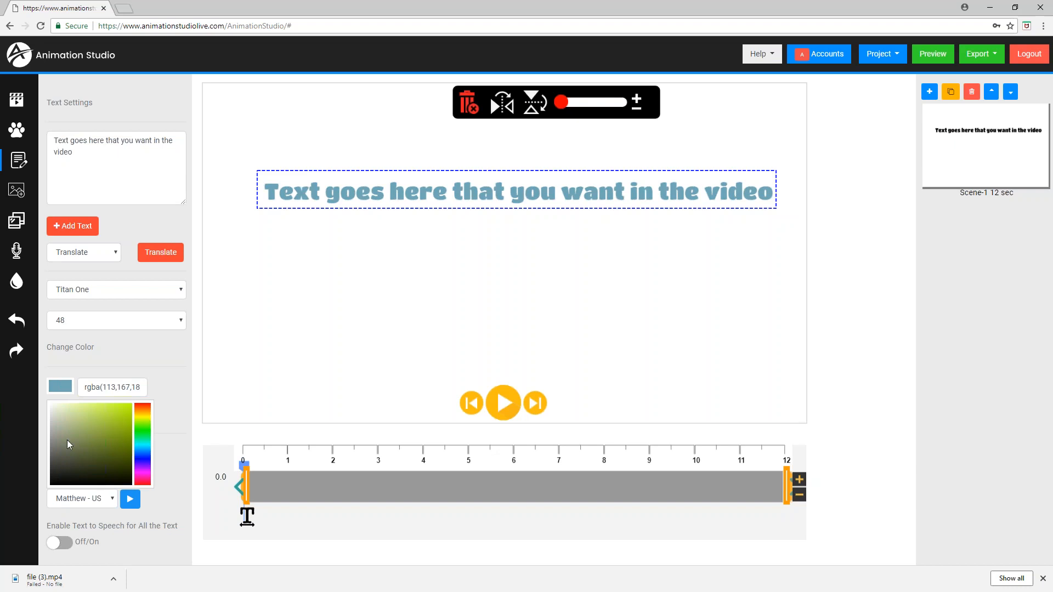
{"action": "left_click", "coordinate": [145, 458]}
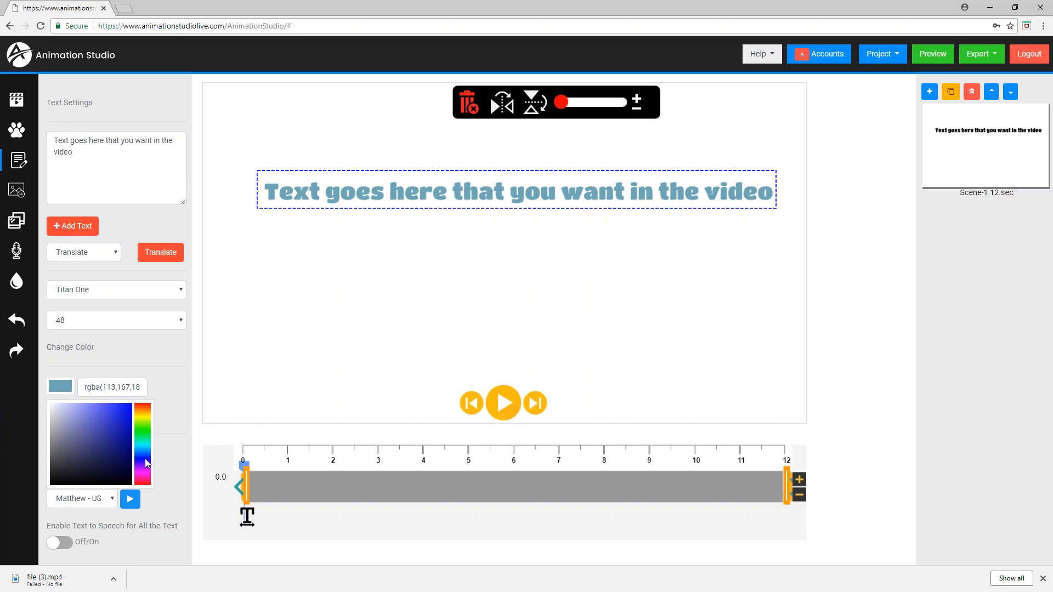
{"action": "left_click", "coordinate": [108, 464]}
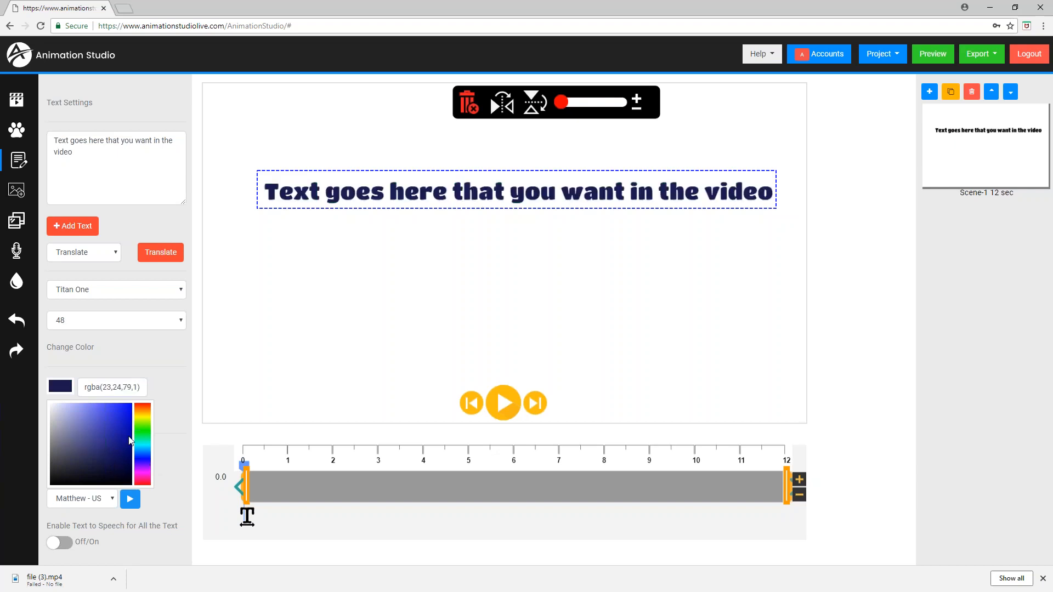
{"action": "left_click", "coordinate": [123, 457]}
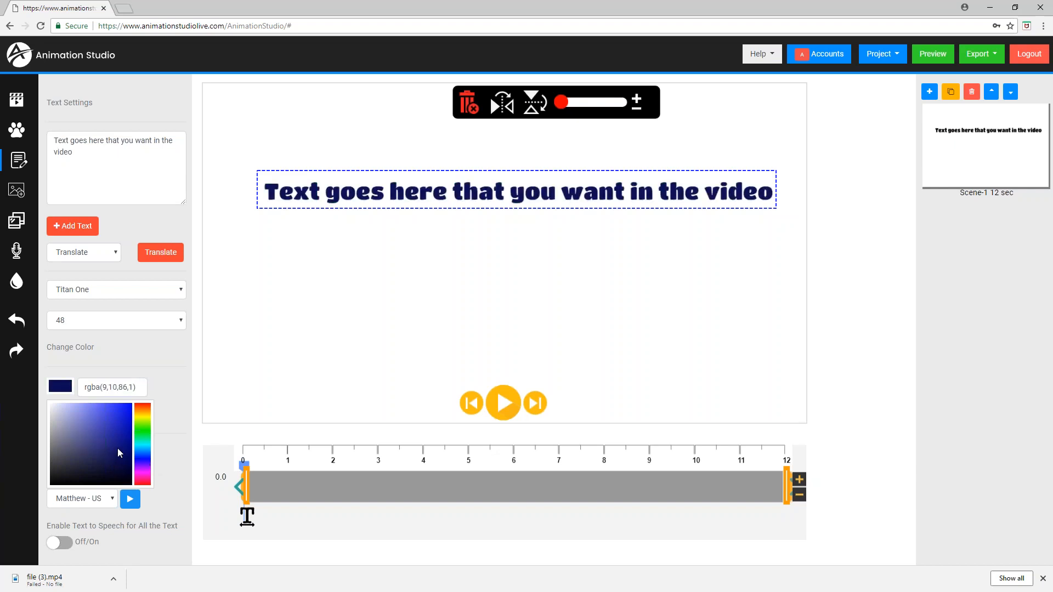
{"action": "left_click", "coordinate": [167, 377]}
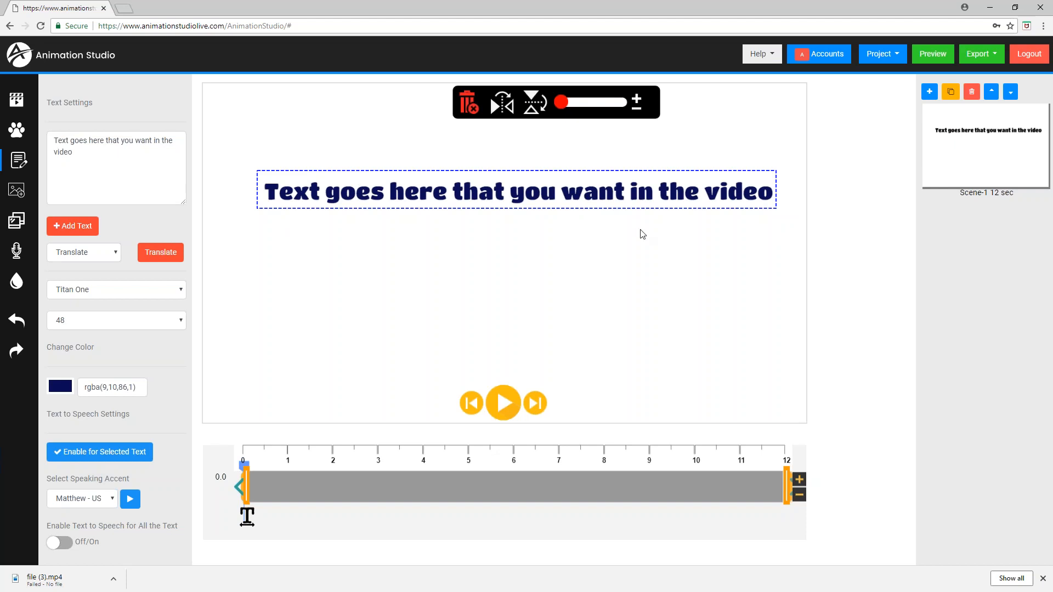
Enable text to speech for the selected text and play the scene briefly to hear it
{"action": "left_click", "coordinate": [86, 451]}
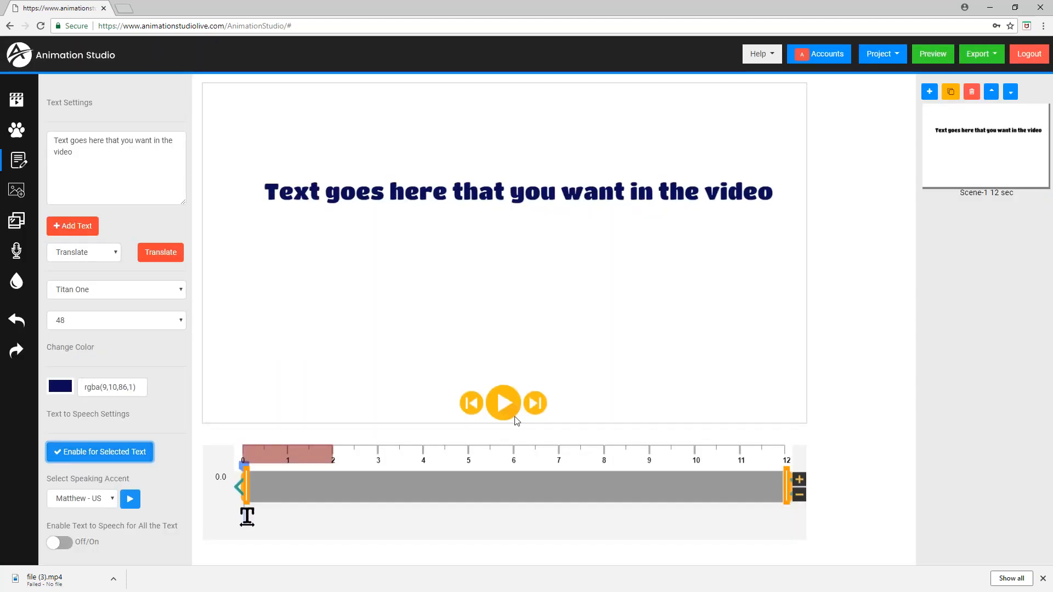
{"action": "left_click", "coordinate": [505, 406]}
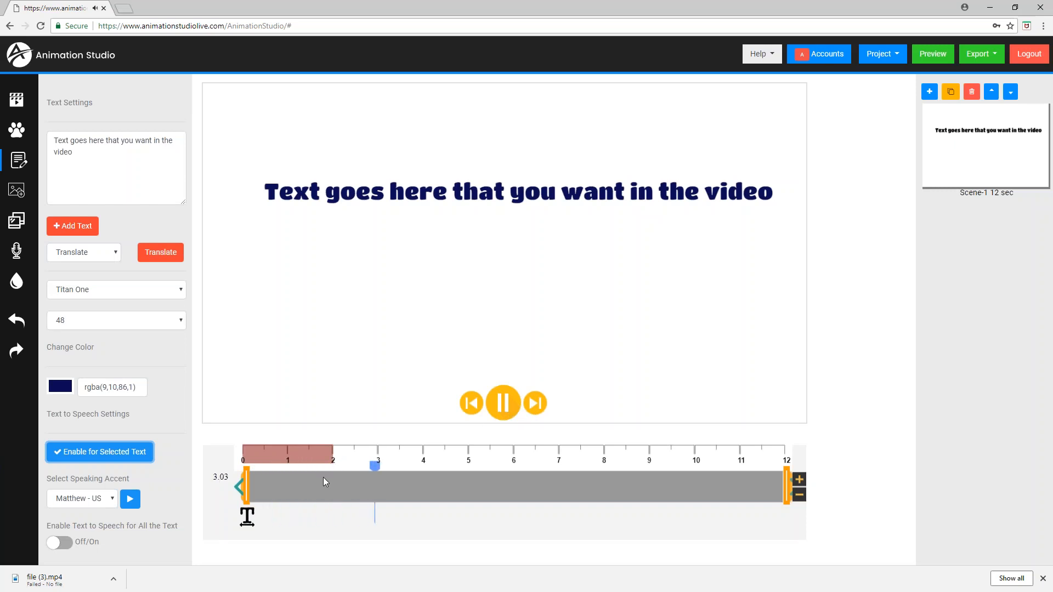
{"action": "left_click", "coordinate": [497, 412]}
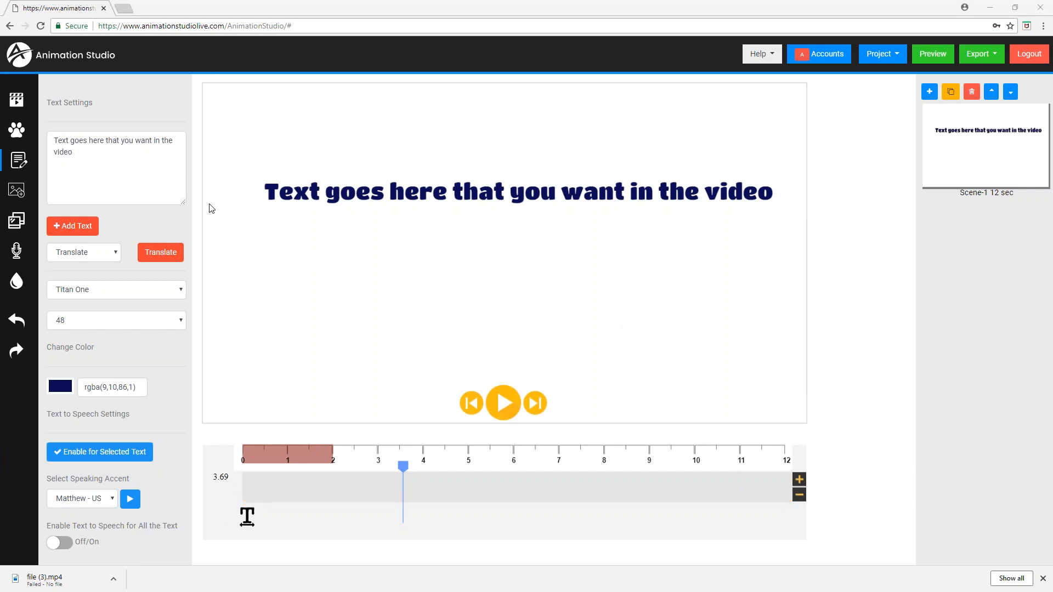
Add a second copy of the text slightly offset over the original and send it to the back
{"action": "left_click", "coordinate": [262, 158]}
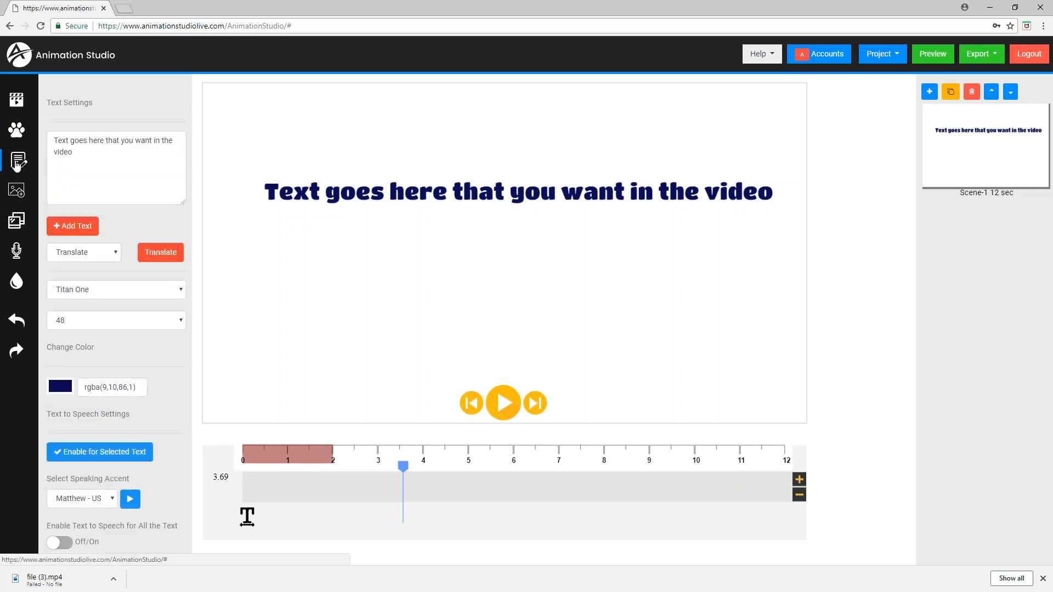
{"action": "left_click", "coordinate": [71, 233]}
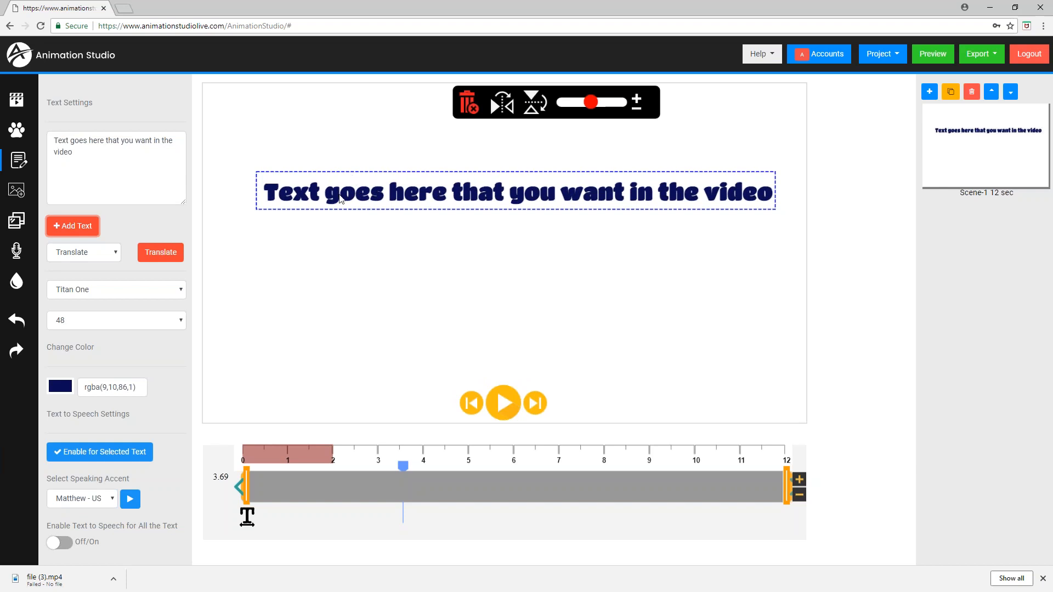
{"action": "right_click", "coordinate": [340, 196]}
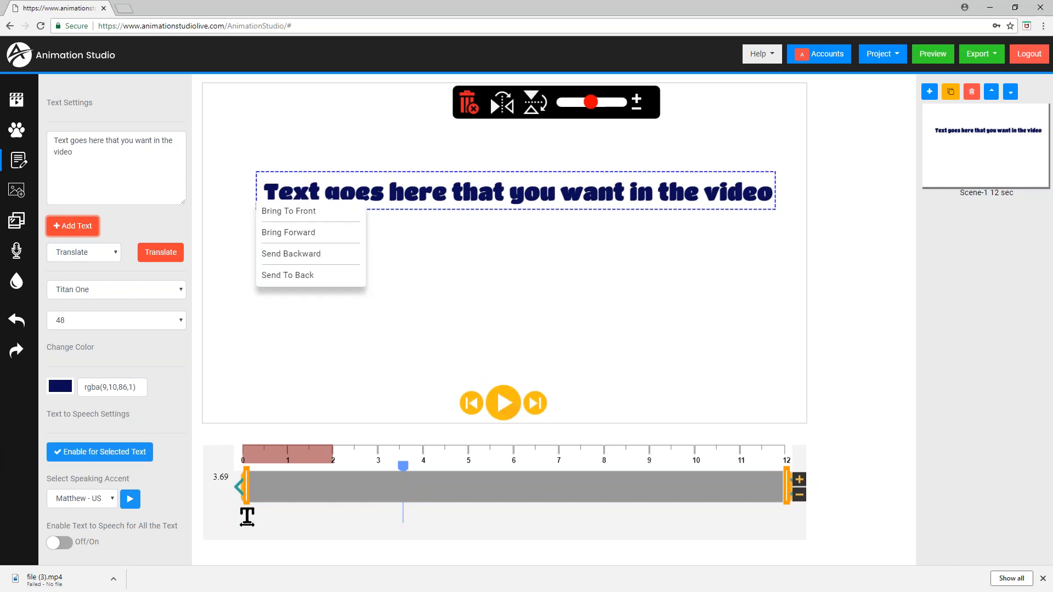
{"action": "left_click", "coordinate": [282, 275]}
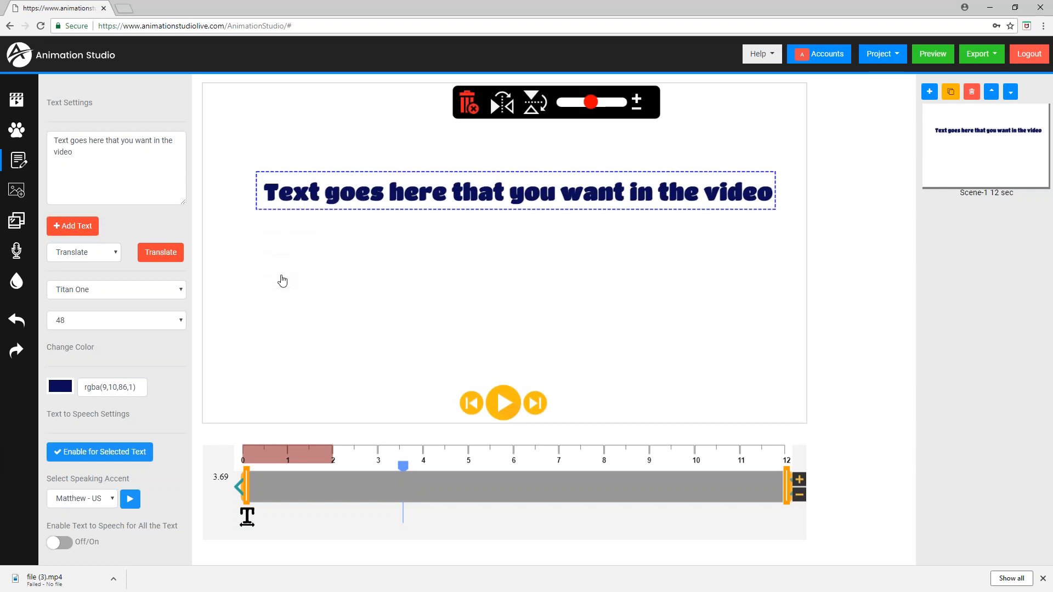
Recolour the text copy at the back to bright cyan blue with RGB values 34, 197, 220
{"action": "left_click", "coordinate": [62, 389]}
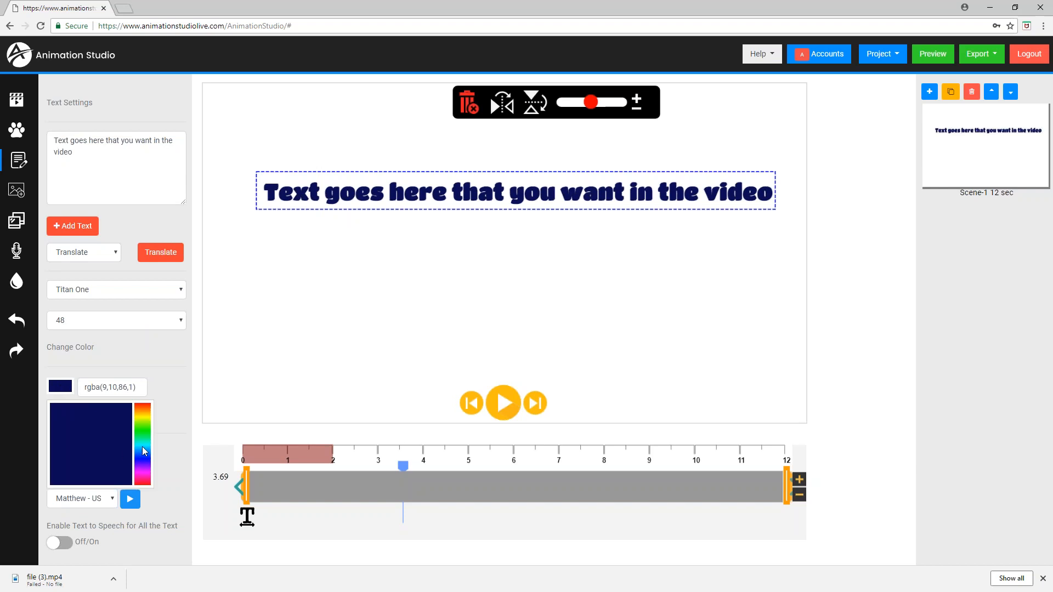
{"action": "left_click", "coordinate": [143, 446]}
{"action": "left_click", "coordinate": [112, 473]}
{"action": "left_click_drag", "start_coordinate": [113, 474], "coordinate": [52, 457]}
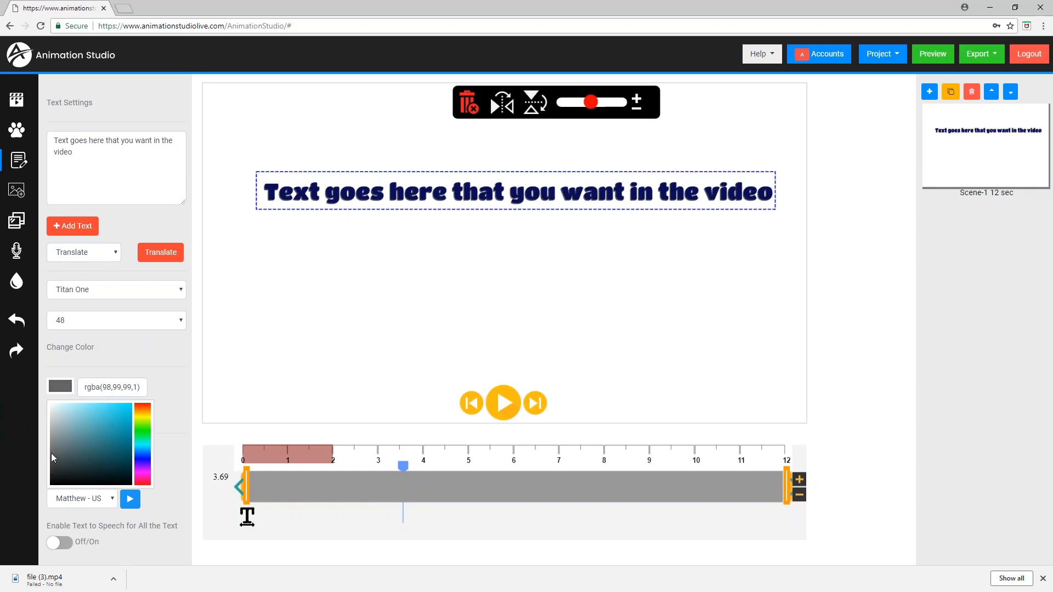
{"action": "left_click_drag", "start_coordinate": [51, 453], "coordinate": [411, 36]}
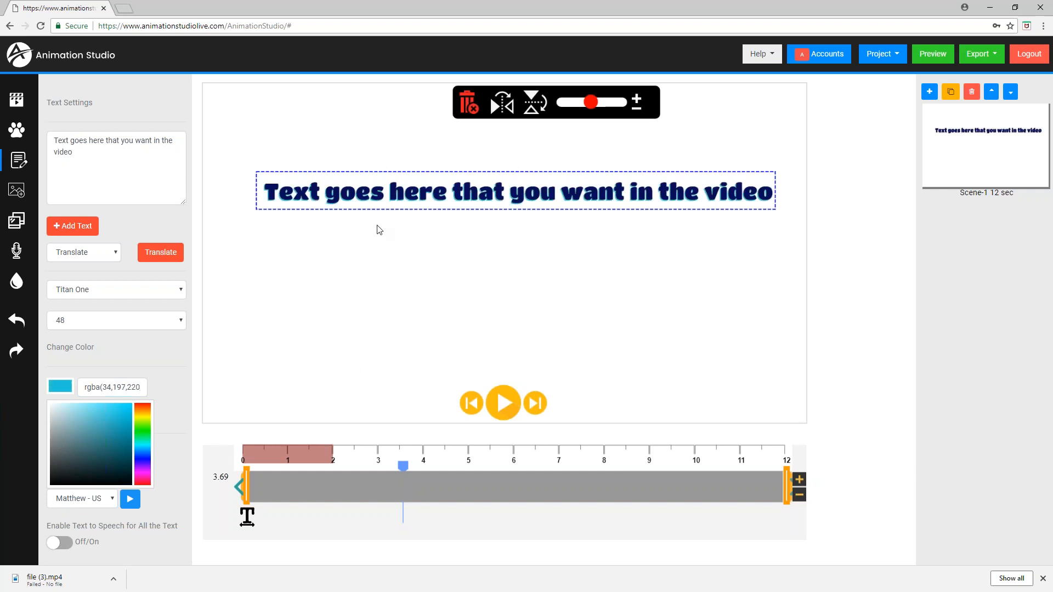
Recolour the text copy at the back to bright yellow, rgba(249,239,3,1)
{"action": "left_click_drag", "start_coordinate": [112, 425], "coordinate": [141, 426]}
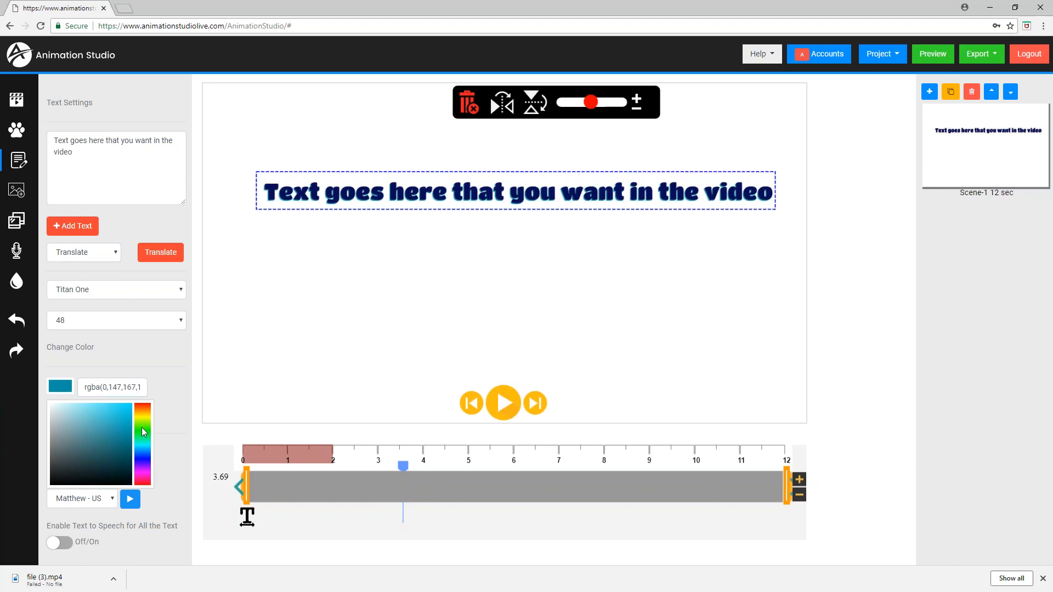
{"action": "left_click", "coordinate": [143, 416]}
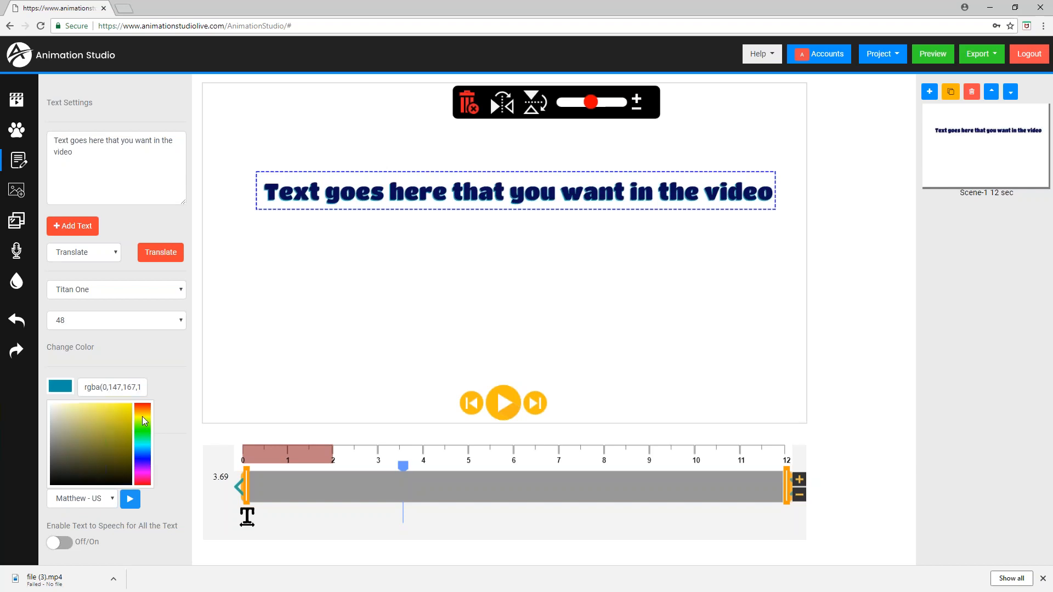
{"action": "mouse_move", "coordinate": [121, 419]}
{"action": "left_mouse_down"}
{"action": "mouse_move", "coordinate": [91, 433]}
{"action": "mouse_move", "coordinate": [123, 406]}
{"action": "left_mouse_up"}
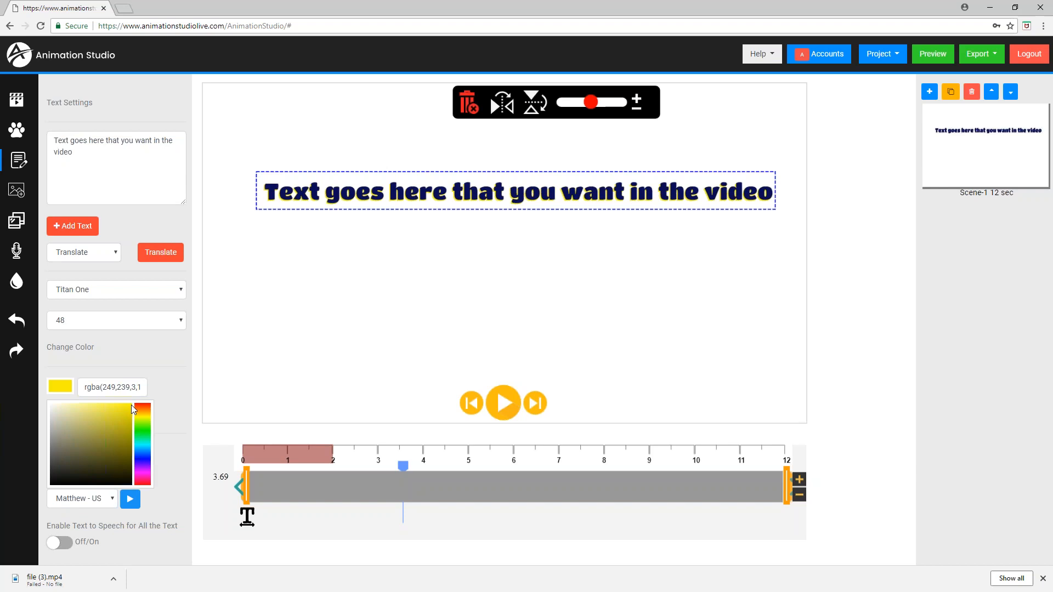
{"action": "left_click", "coordinate": [178, 375]}
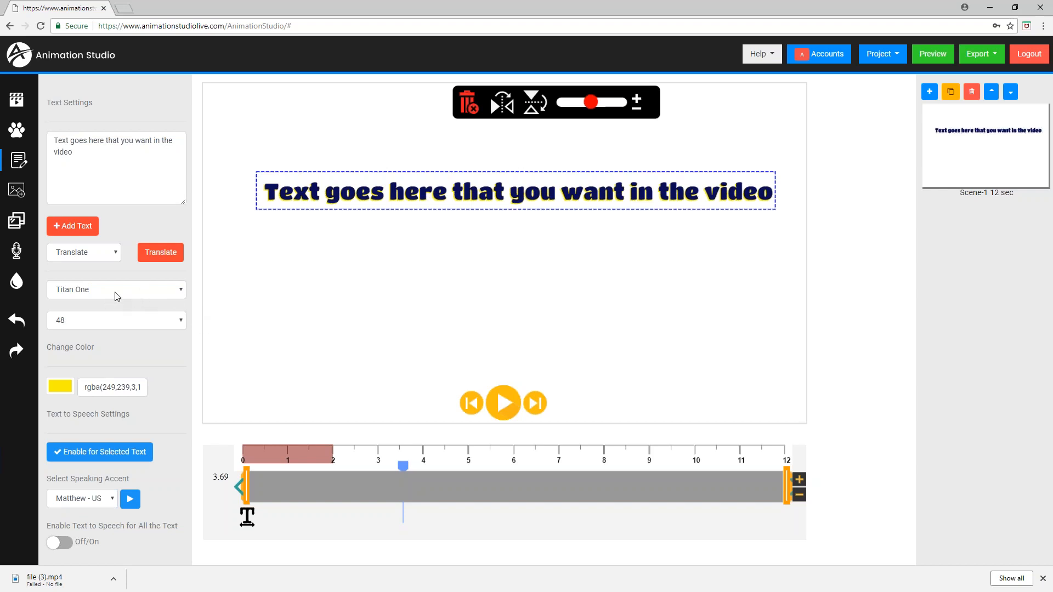
Recolour the front navy text to light teal with red 144 and green 229, and move it just below the yellow copy
{"action": "left_click", "coordinate": [305, 194]}
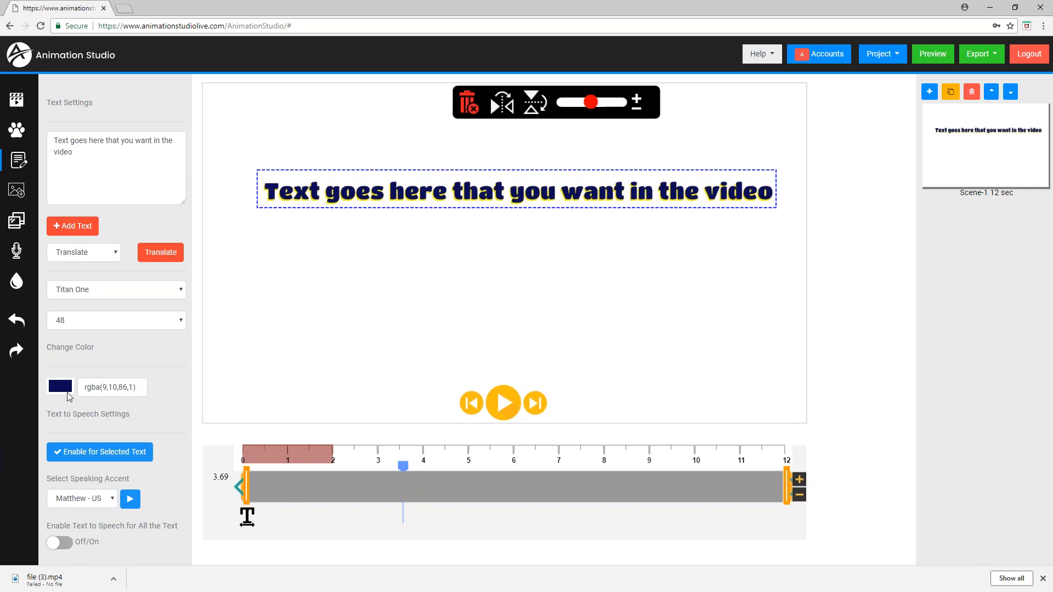
{"action": "left_click", "coordinate": [57, 387]}
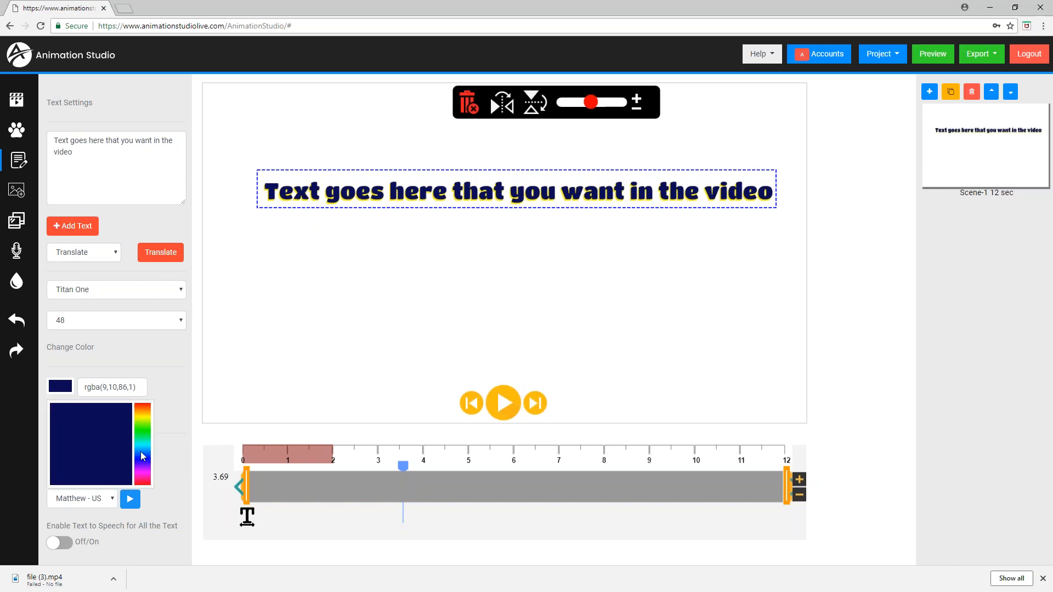
{"action": "left_click", "coordinate": [143, 441]}
{"action": "left_click_drag", "start_coordinate": [121, 424], "coordinate": [73, 413]}
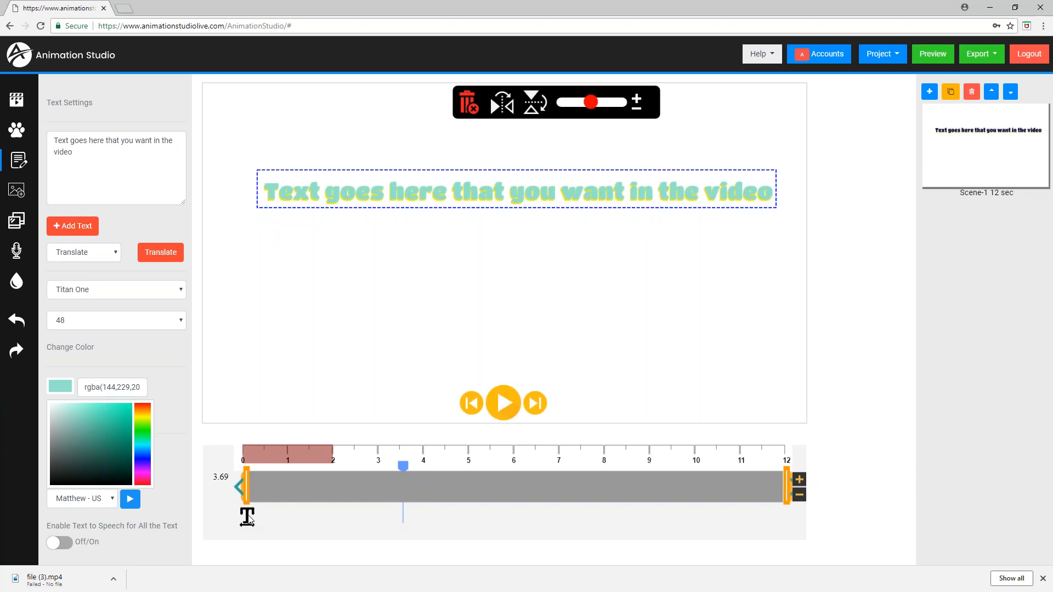
{"action": "left_click_drag", "start_coordinate": [339, 192], "coordinate": [331, 225]}
Recolour the yellow copy to dark grey, rgba(91,91,90,1), and place it slightly offset behind the teal text as a shadow
{"action": "left_click", "coordinate": [353, 192]}
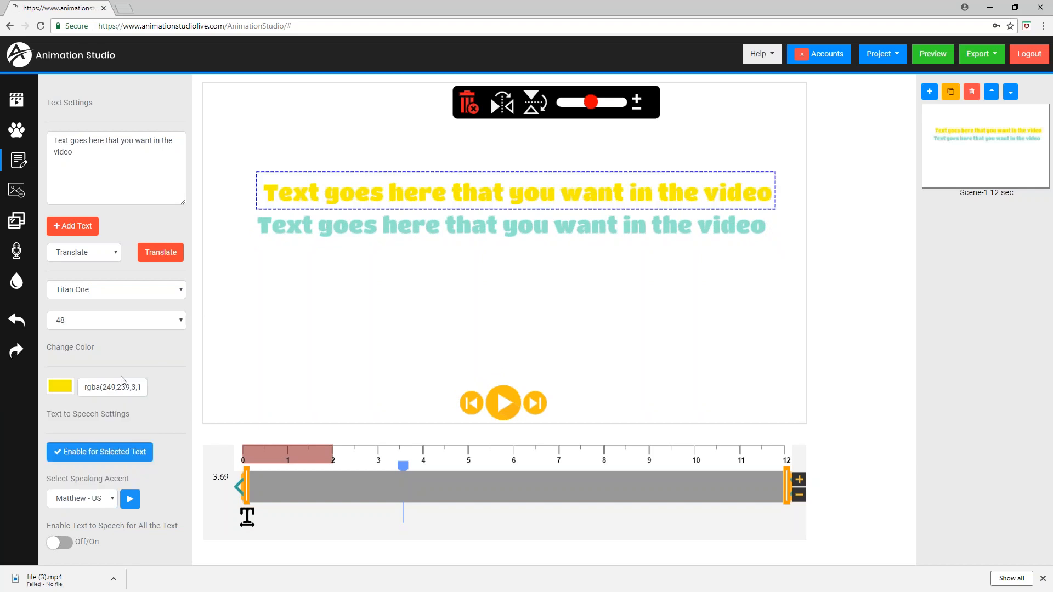
{"action": "left_click", "coordinate": [69, 387]}
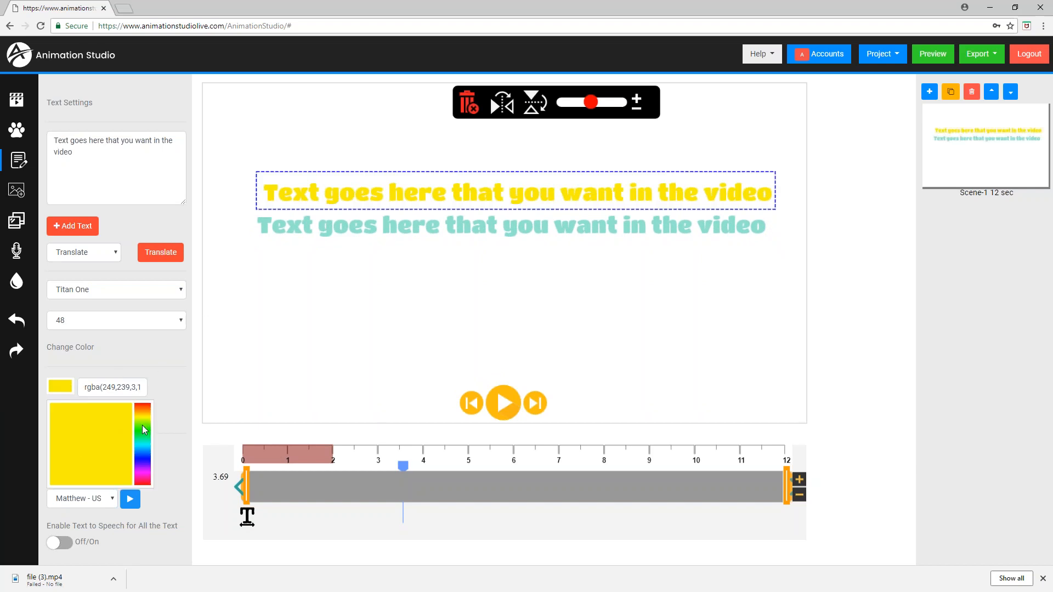
{"action": "left_click", "coordinate": [139, 415]}
{"action": "left_click_drag", "start_coordinate": [101, 453], "coordinate": [47, 426]}
{"action": "left_click_drag", "start_coordinate": [53, 452], "coordinate": [254, 361]}
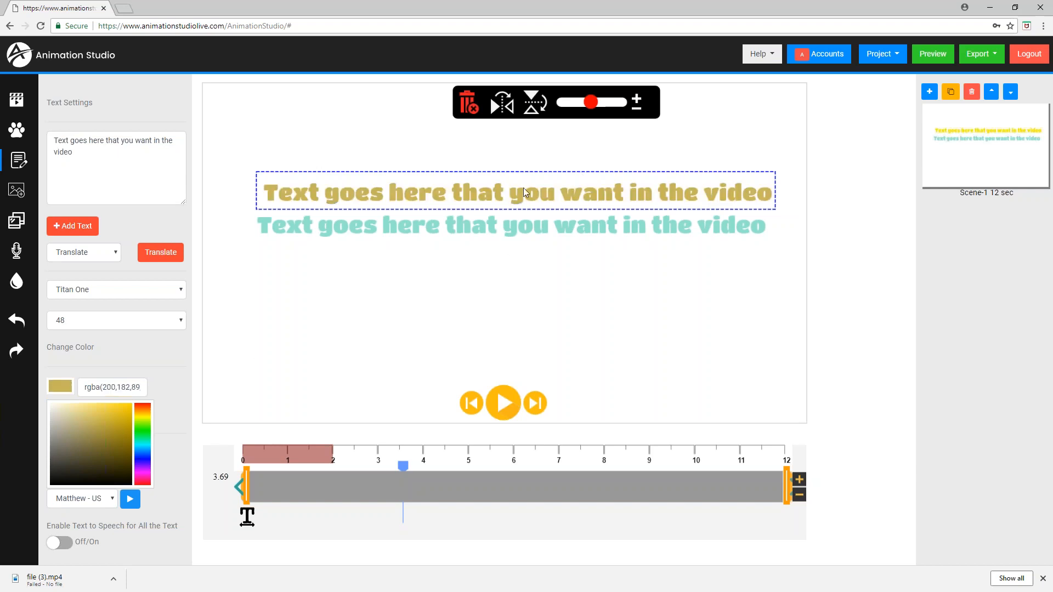
{"action": "left_click_drag", "start_coordinate": [169, 406], "coordinate": [51, 455]}
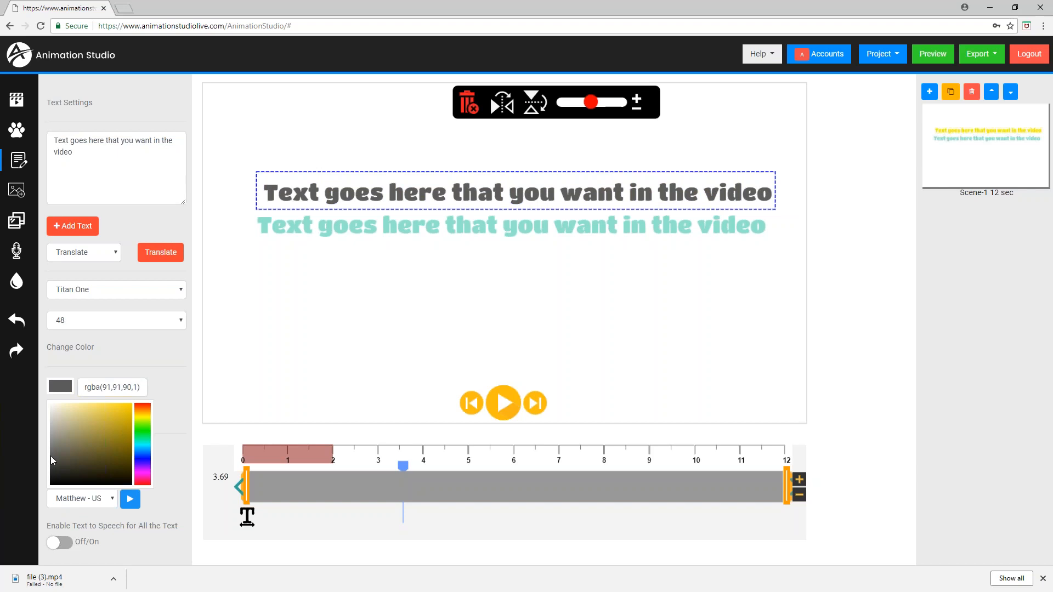
{"action": "left_click", "coordinate": [167, 370]}
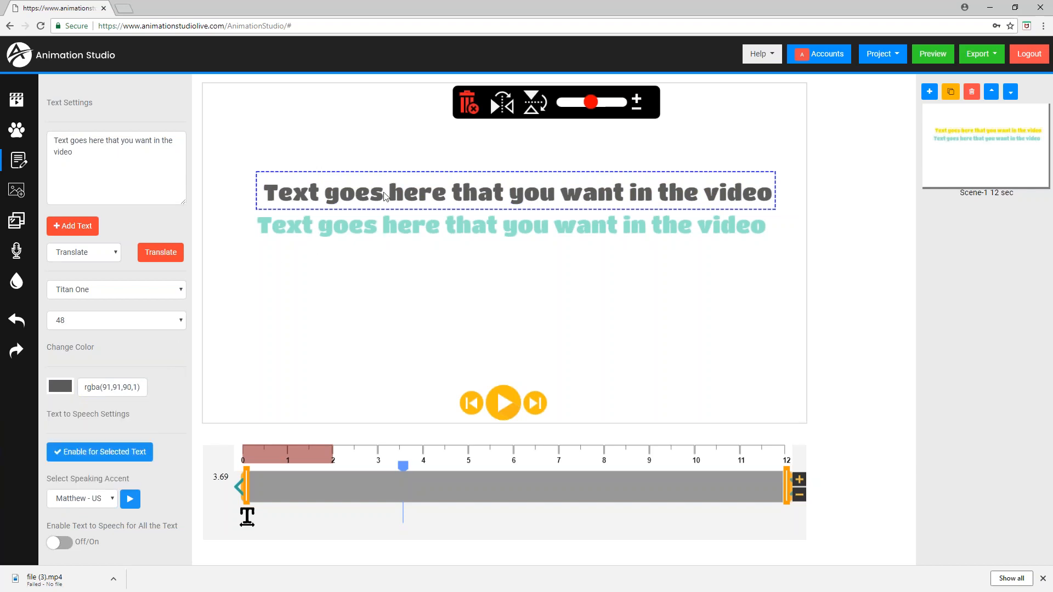
{"action": "left_click_drag", "start_coordinate": [354, 196], "coordinate": [344, 227]}
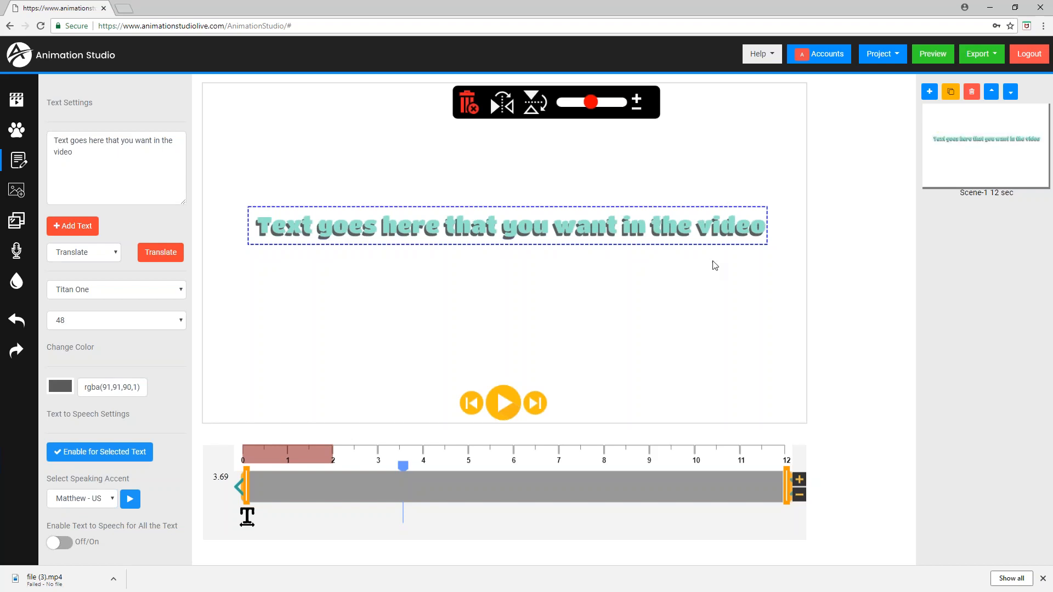
{"action": "left_click", "coordinate": [523, 175]}
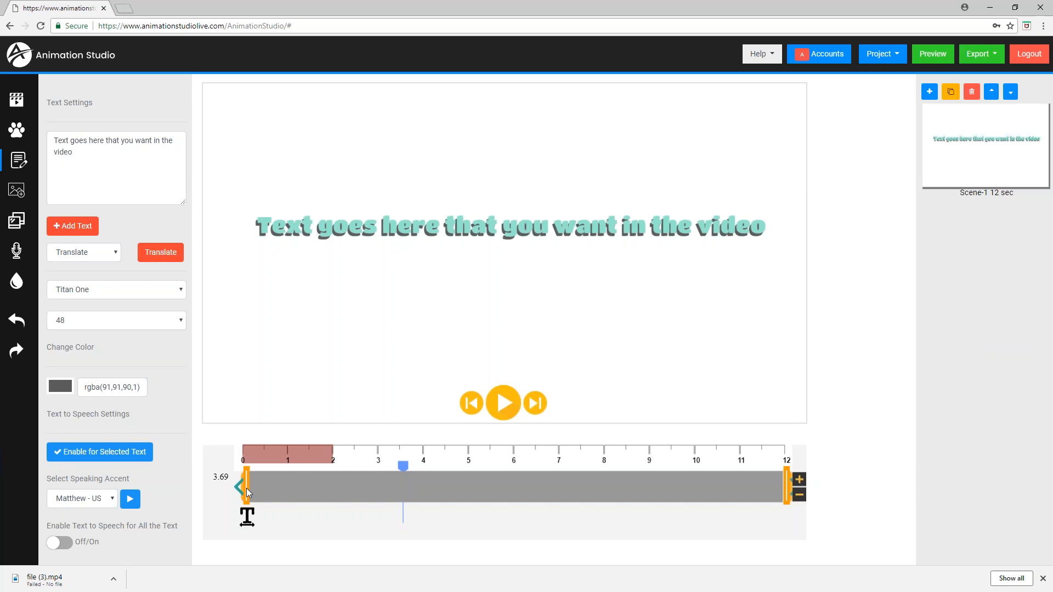
Give the dark grey text an entry animation from about 0.4 to 2 seconds and apply the fade-in effect
{"action": "mouse_move", "coordinate": [245, 486]}
{"action": "left_mouse_down"}
{"action": "mouse_move", "coordinate": [380, 488]}
{"action": "mouse_move", "coordinate": [255, 493]}
{"action": "mouse_move", "coordinate": [361, 493]}
{"action": "mouse_move", "coordinate": [304, 500]}
{"action": "mouse_move", "coordinate": [331, 502]}
{"action": "mouse_move", "coordinate": [260, 487]}
{"action": "left_mouse_up"}
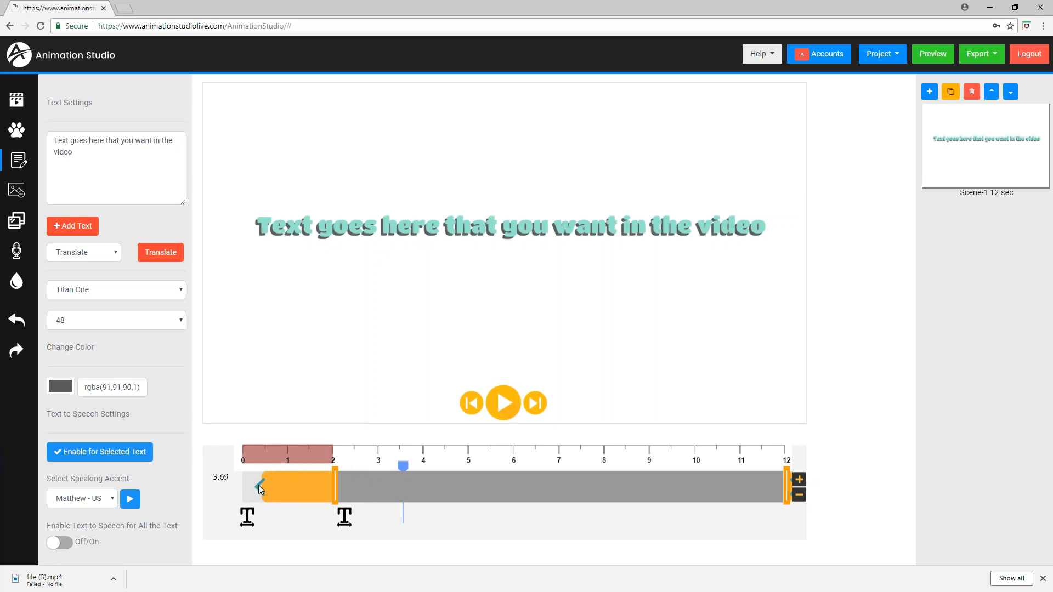
{"action": "left_click", "coordinate": [261, 486]}
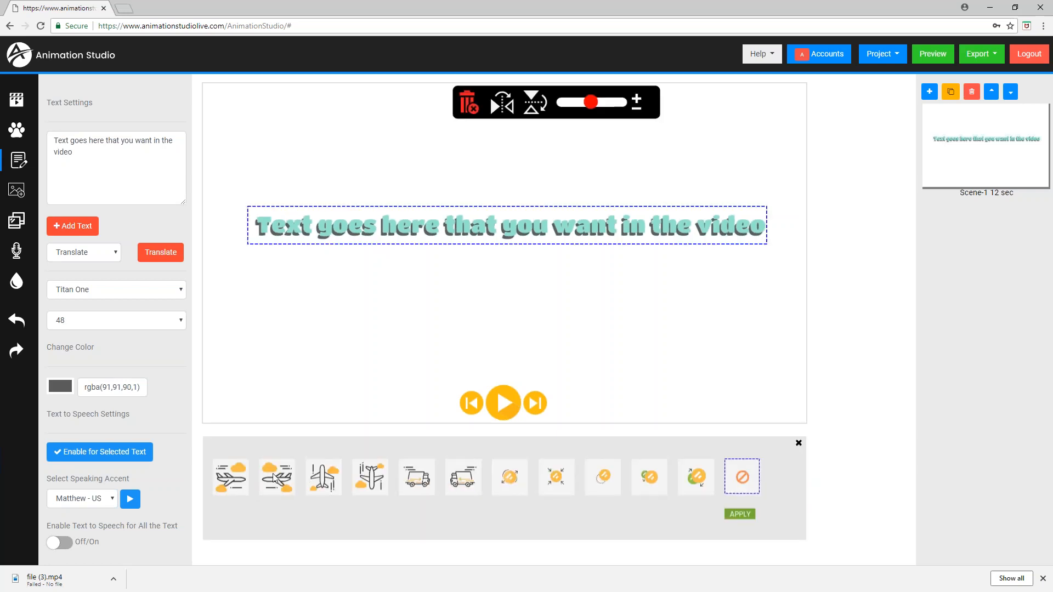
{"action": "left_click", "coordinate": [238, 468]}
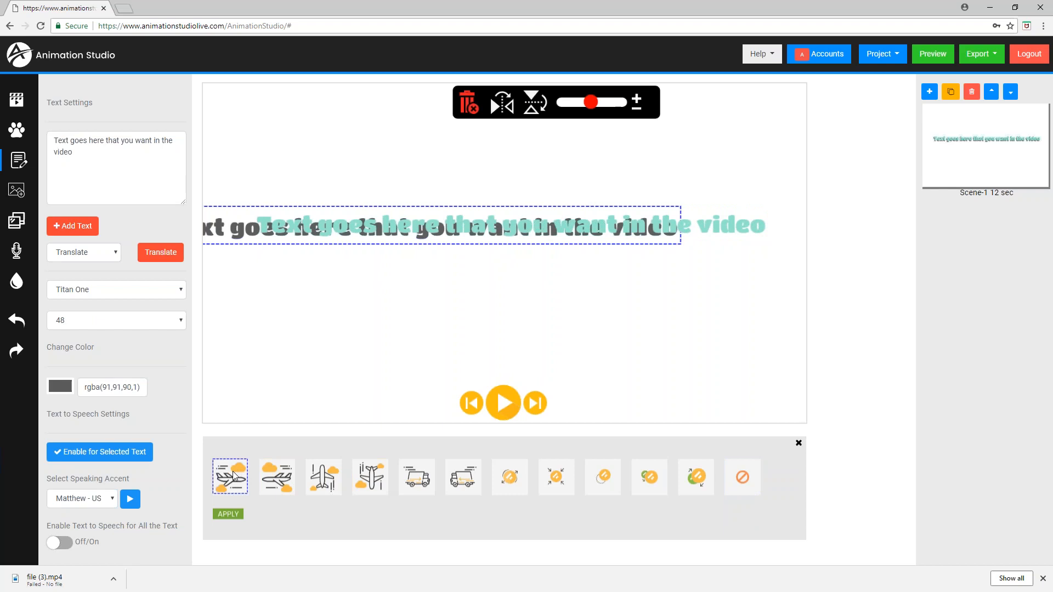
{"action": "left_click", "coordinate": [606, 485]}
{"action": "left_click", "coordinate": [600, 514]}
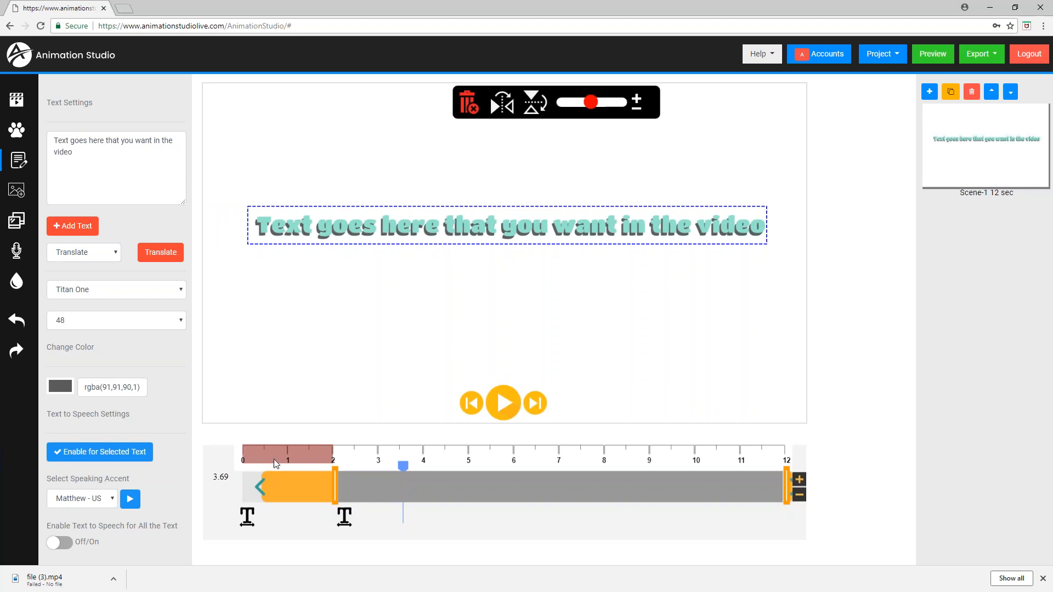
Check the fade-in at several points within the first two seconds, and play the scene from the start before pausing it
{"action": "left_click", "coordinate": [252, 456]}
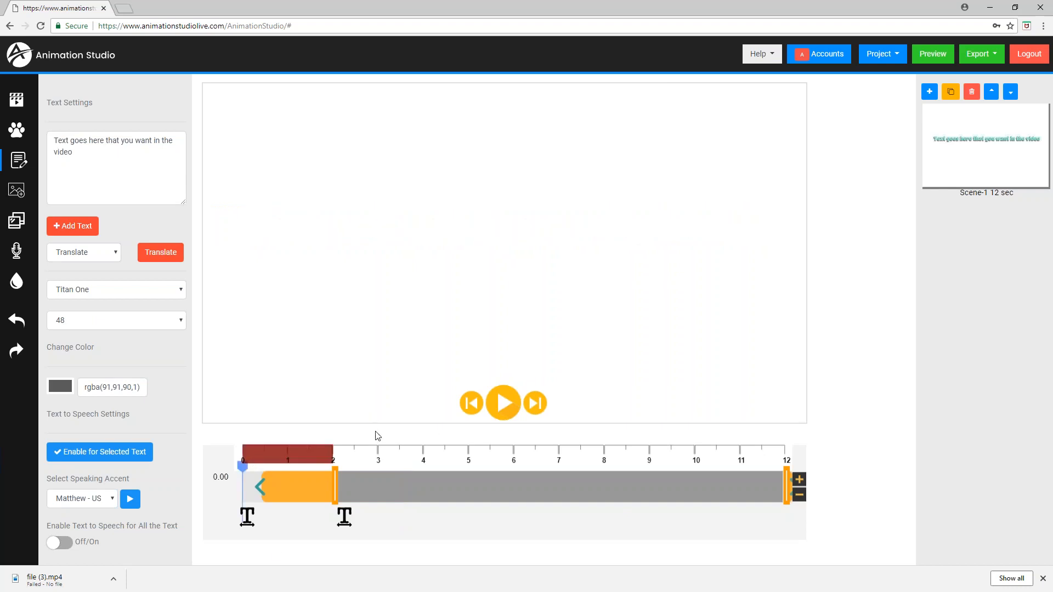
{"action": "left_click", "coordinate": [278, 451]}
{"action": "left_click", "coordinate": [304, 450]}
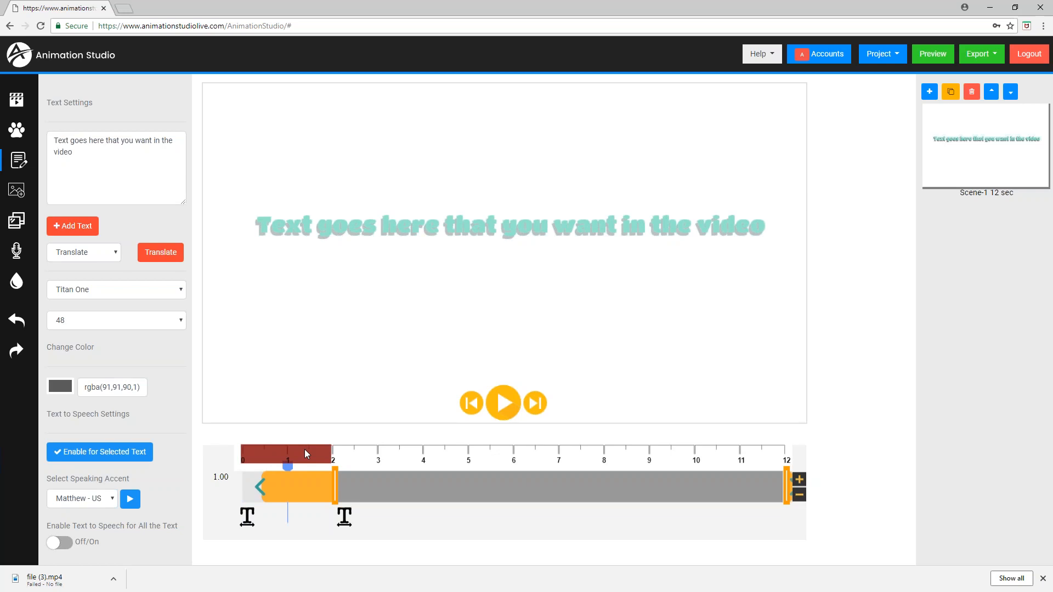
{"action": "left_click", "coordinate": [244, 459]}
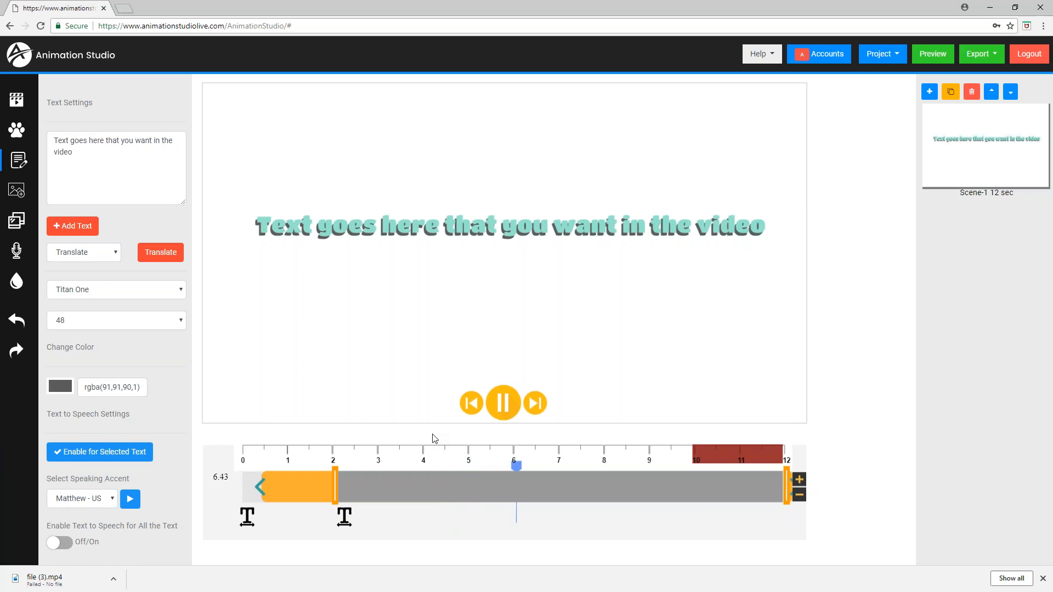
{"action": "left_click", "coordinate": [507, 409]}
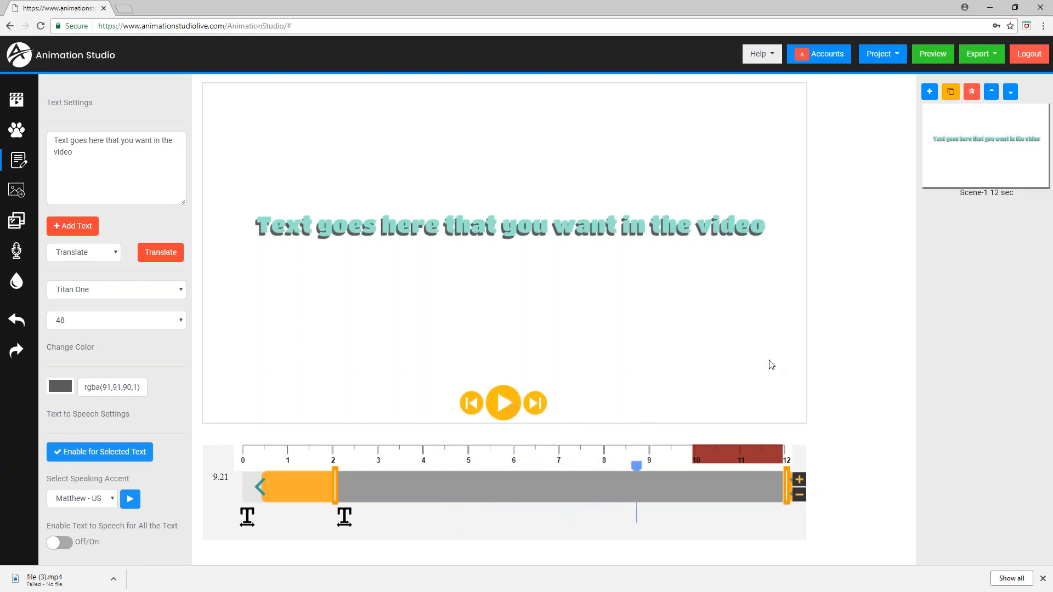